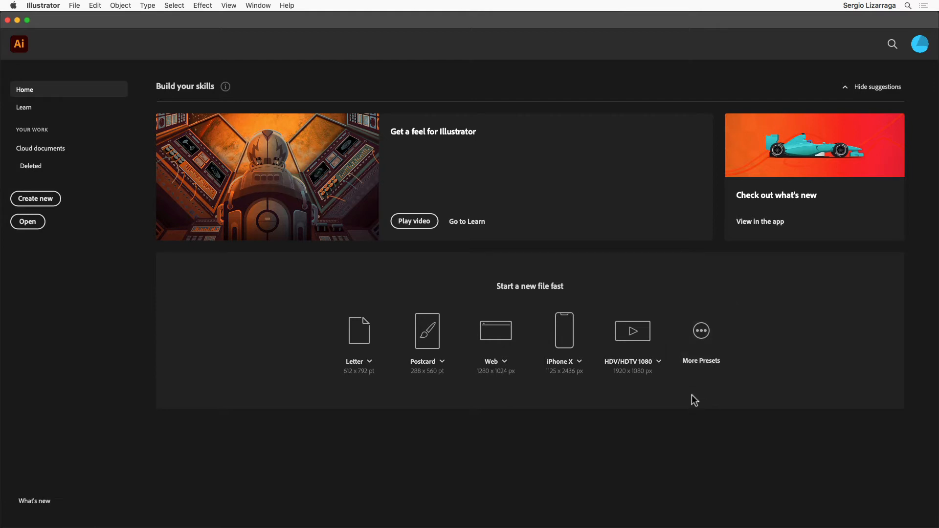
Create a new document from the recent Web preset of 1920 x 1080 pt
key(super+n)
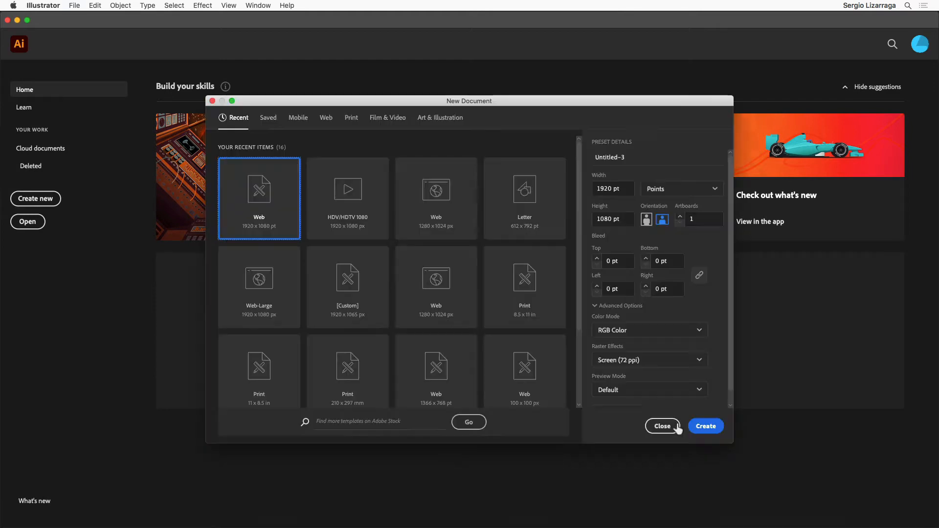
double_click(270, 222)
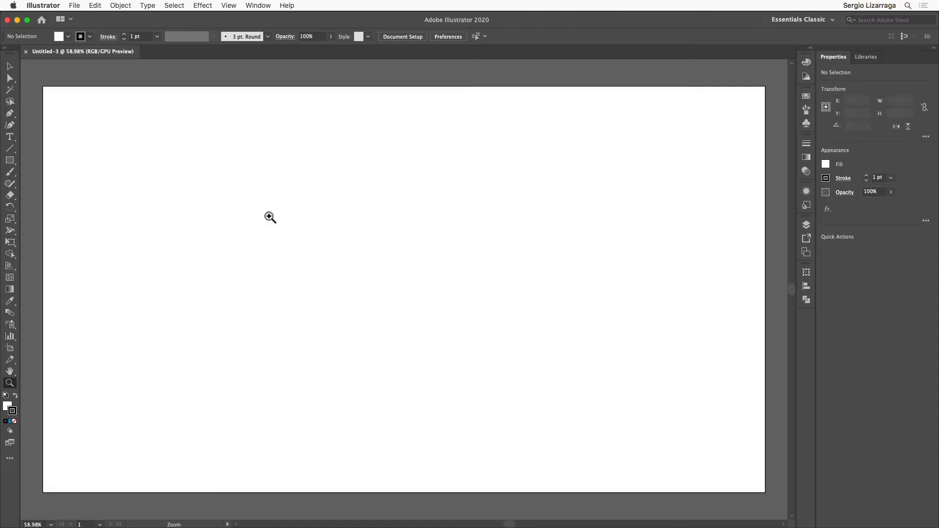
Draw a rectangle 161.8 pt wide and 100 pt high on the artboard by entering its exact dimensions
click(10, 160)
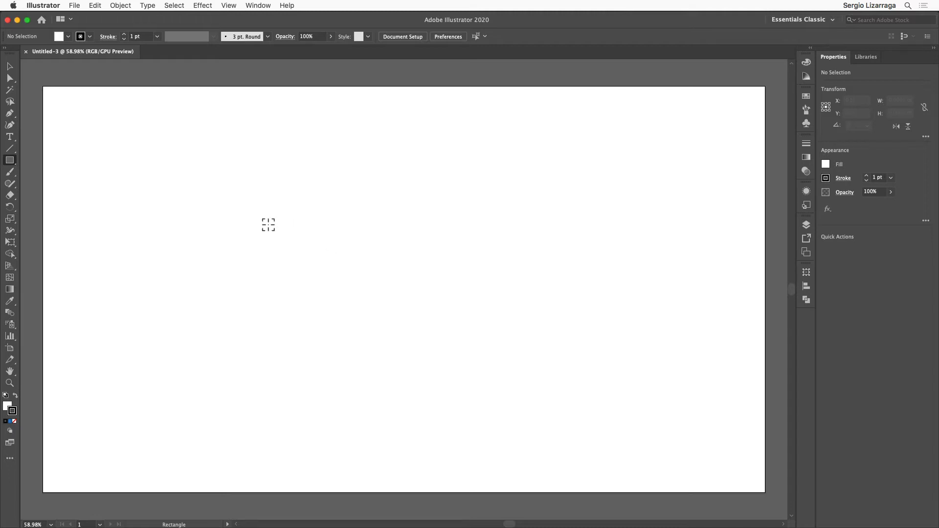
click(267, 225)
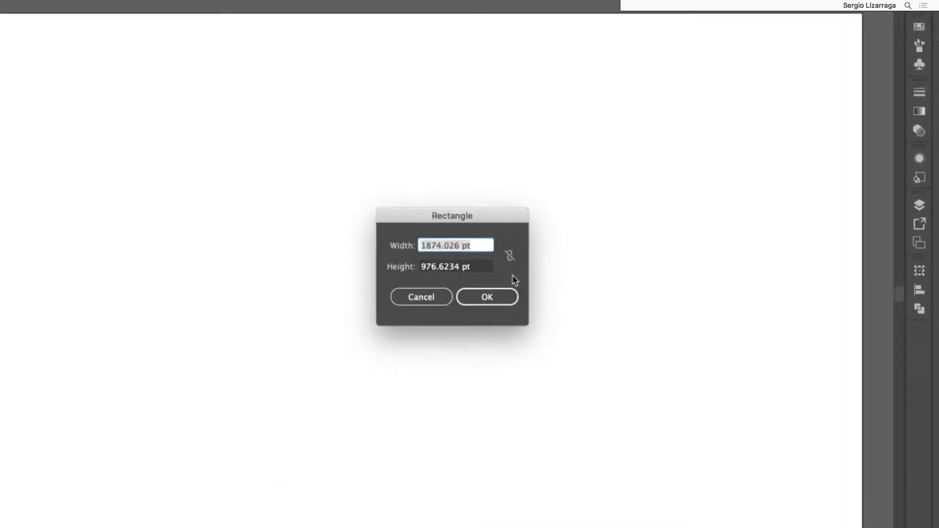
click(438, 232)
drag(438, 232, 365, 230)
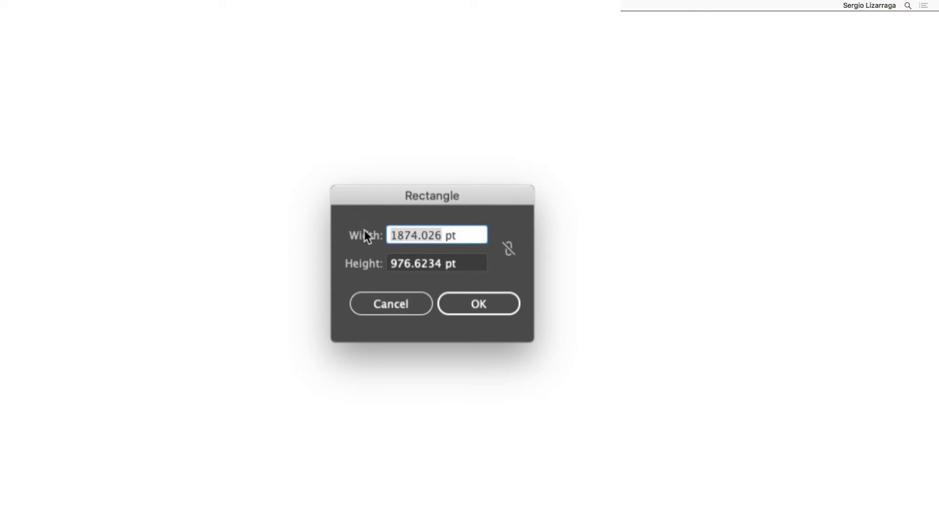
text(191.8)
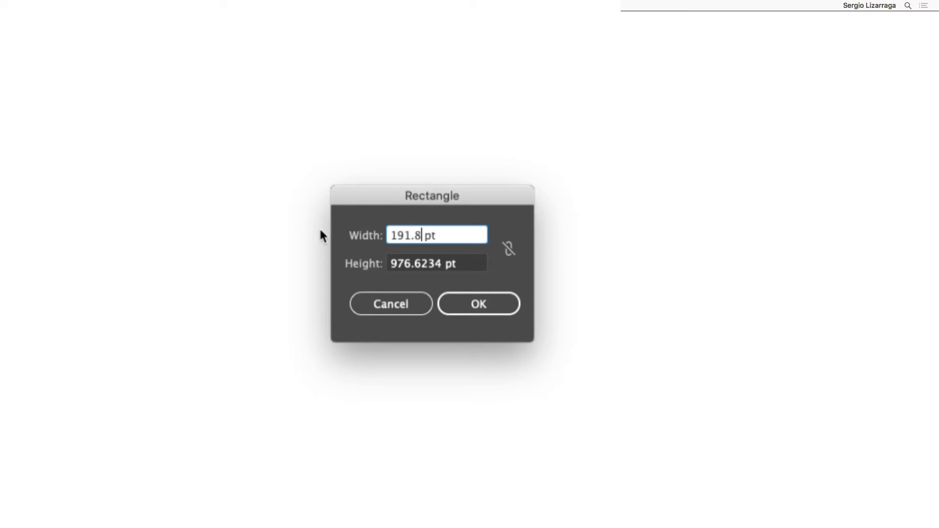
drag(404, 238, 399, 238)
text(6)
click(445, 236)
click(463, 263)
drag(463, 263, 373, 264)
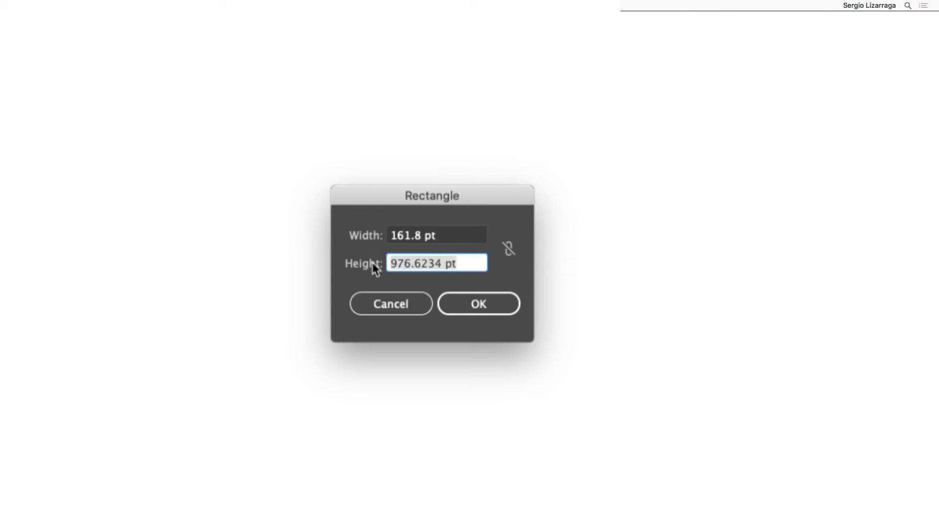
text(100)
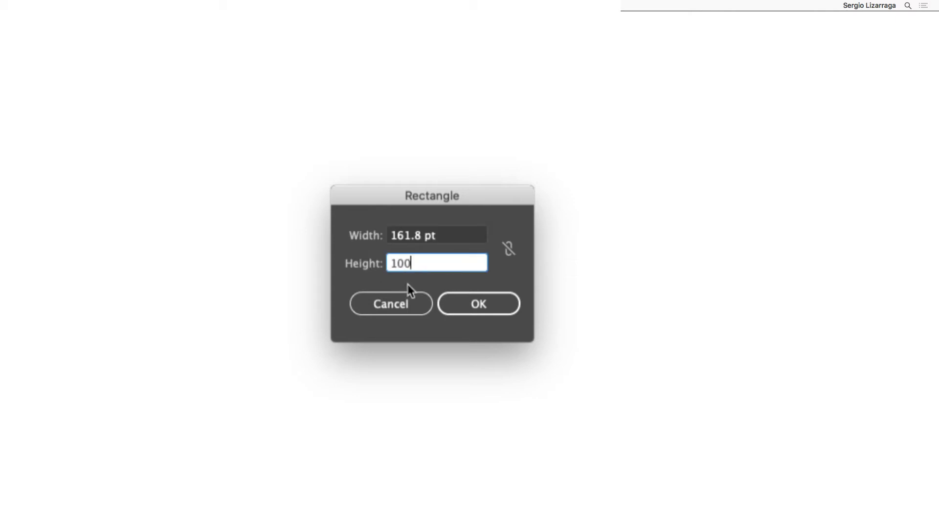
click(476, 305)
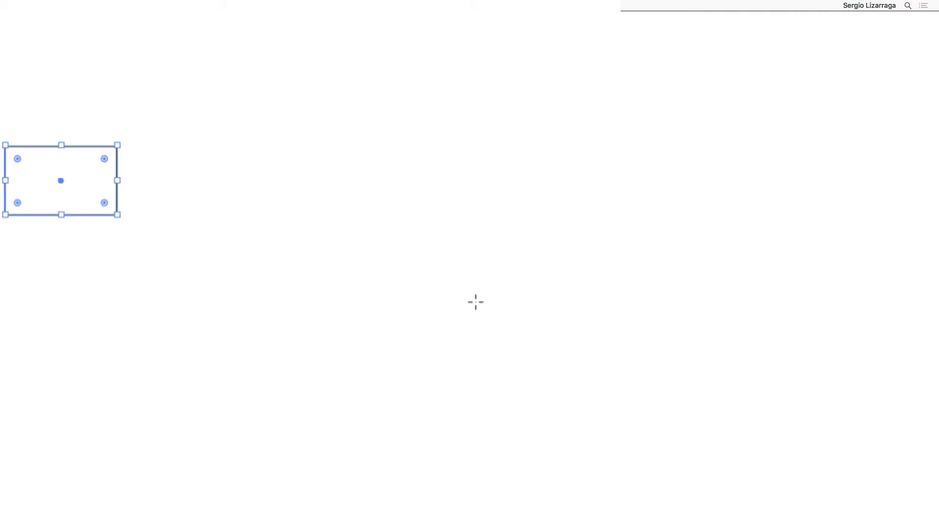
key(super+plus)
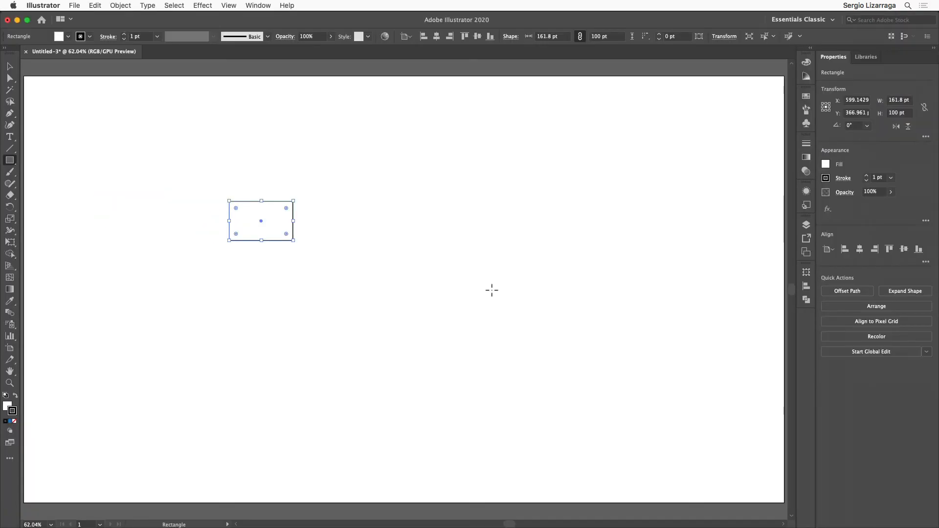
Scale the rectangle uniformly to 50%
click(11, 65)
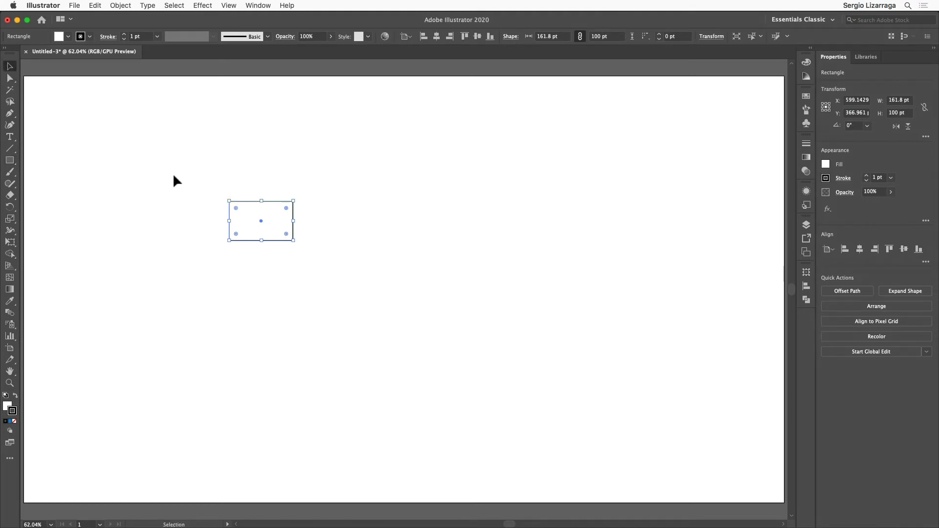
double_click(10, 219)
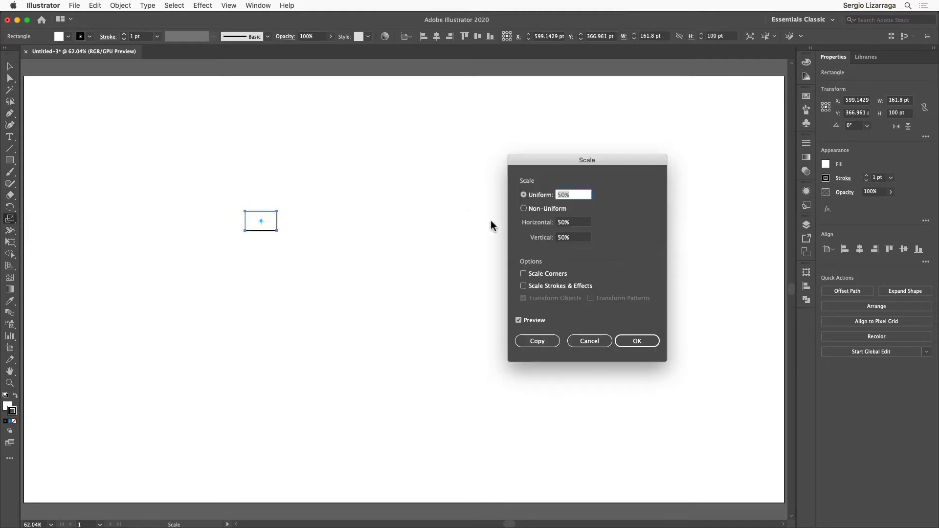
click(637, 342)
key(v)
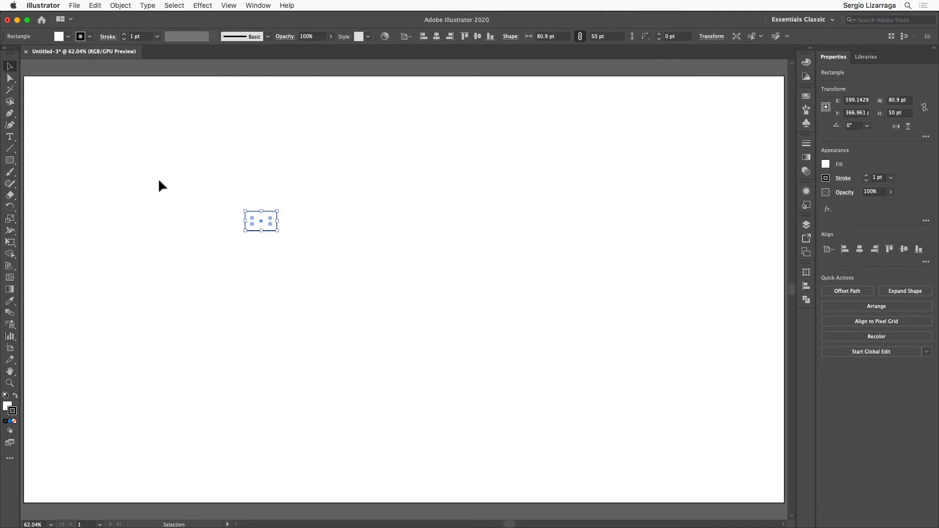
Move the scaled rectangle near the artboard's upper-left corner, at about X 134 pt and Y 99 pt
drag(157, 178, 305, 265)
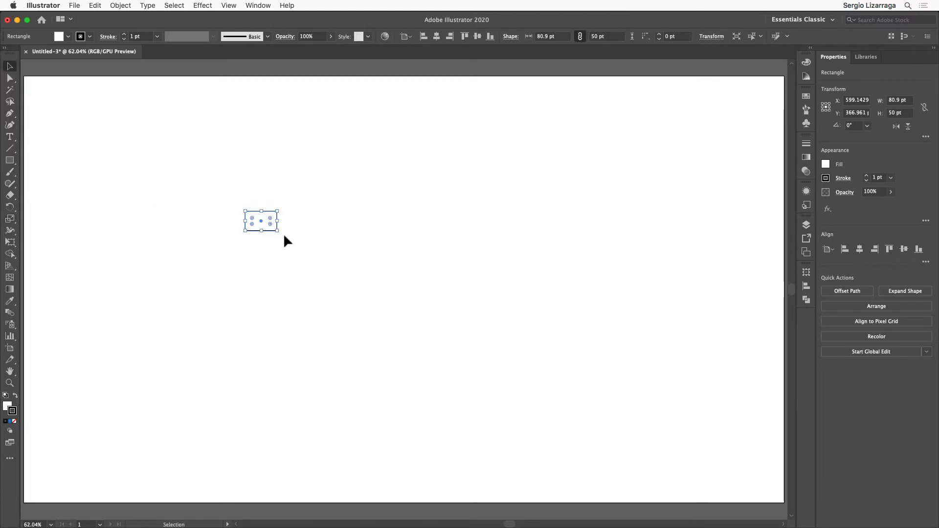
click(9, 79)
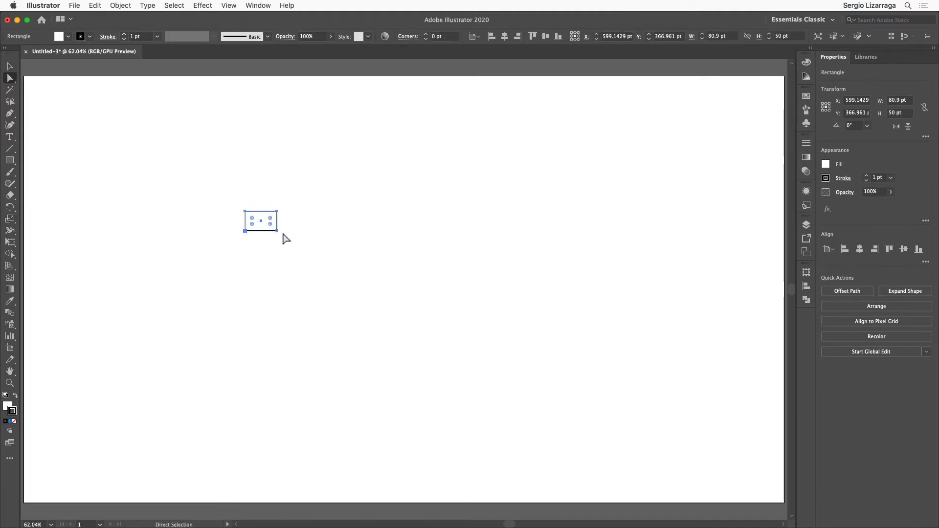
drag(276, 230, 127, 147)
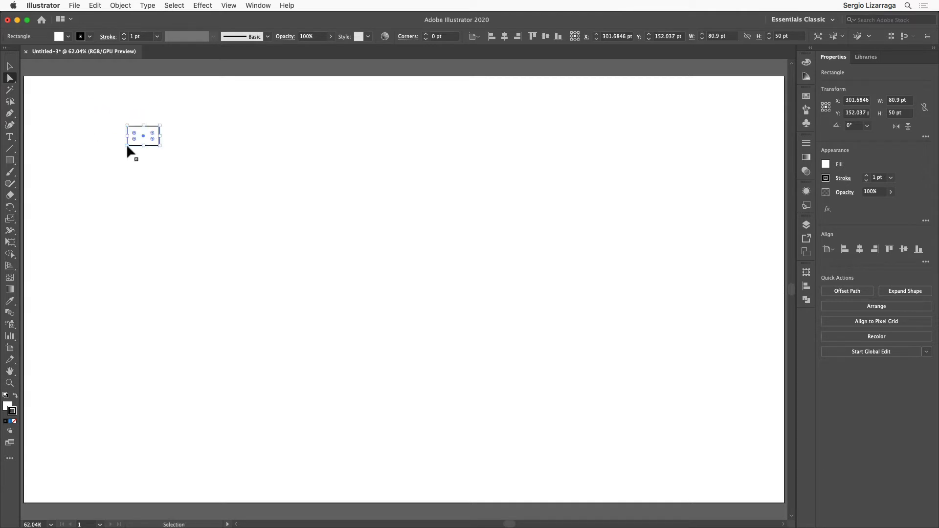
key(super+z)
Turn Snap to Point off and back on
click(229, 5)
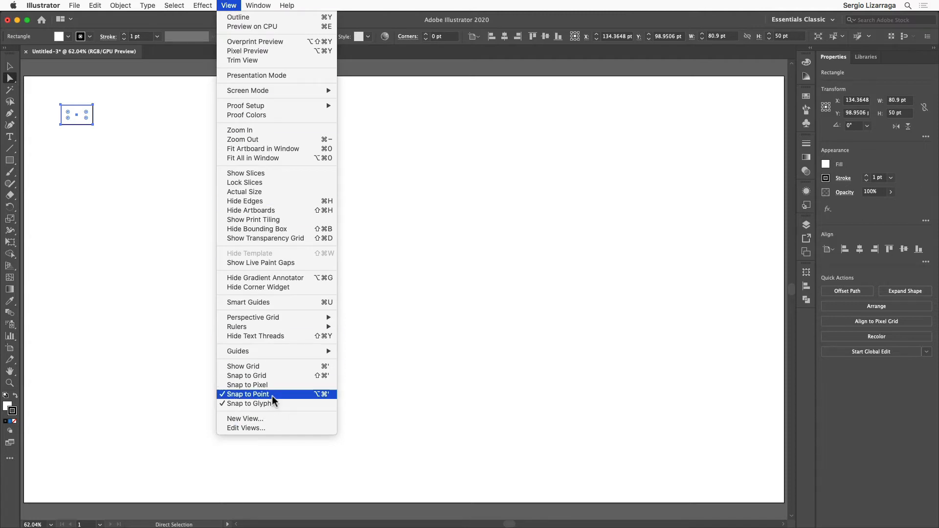
click(230, 397)
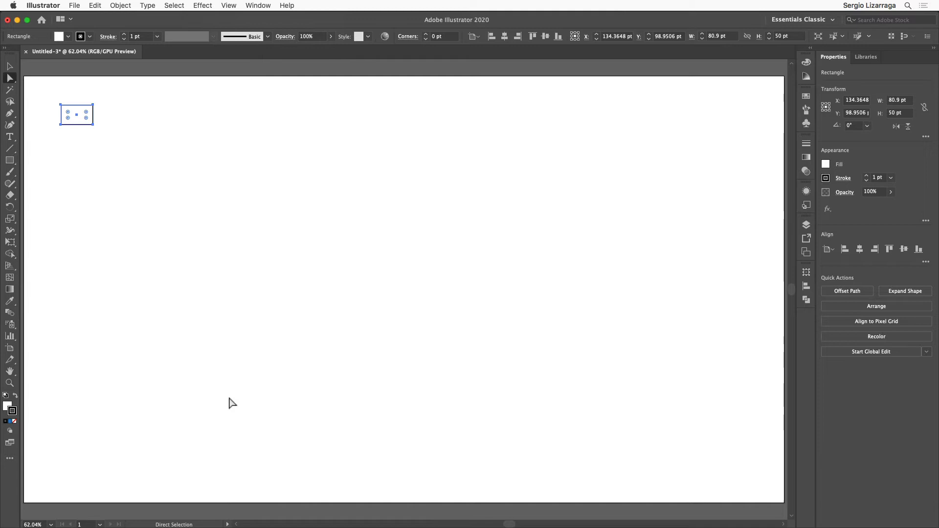
click(232, 5)
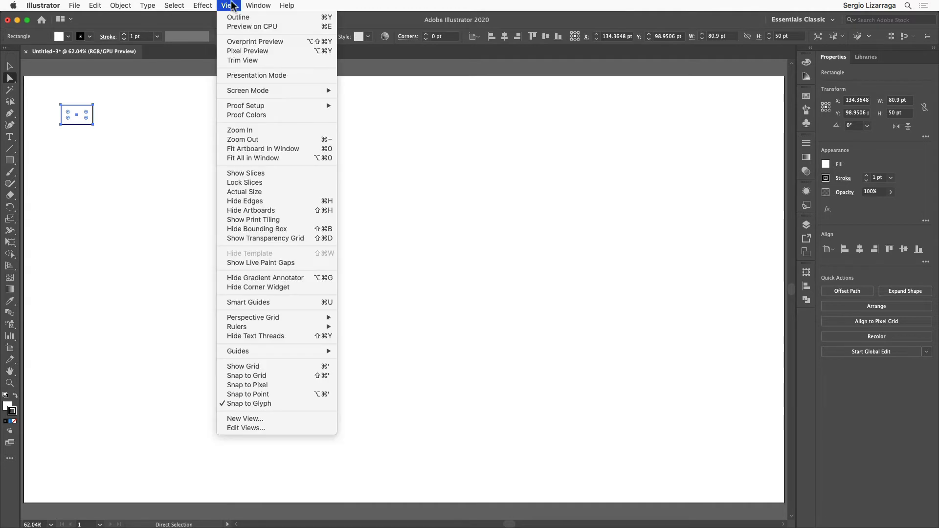
click(252, 395)
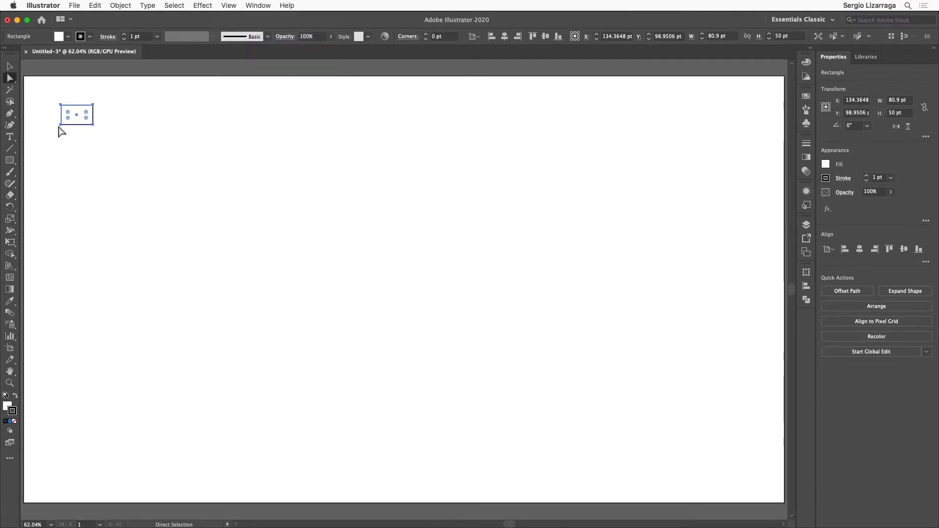
Copy the rectangle against its own right edge and repeat the copy to build a horizontal row of 22 touching rectangles
drag(61, 124, 95, 128)
key(super+d)
key(super+d)
key(super+d)
key(super+d)
key(super+d)
key(super+d)
key(super+d)
key(super+d)
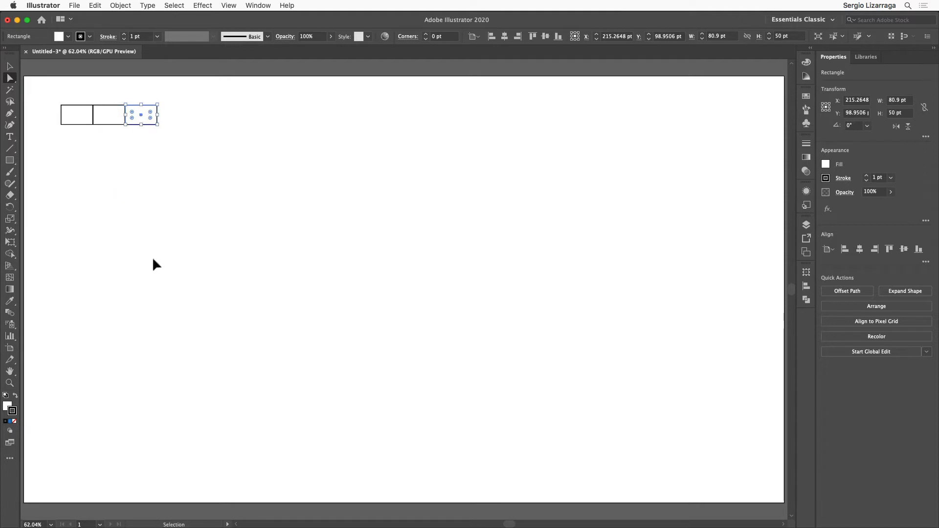
key(super+d)
key(super+d)
key(super+d)
key(super+d)
key(super+d)
key(super+d)
key(super+d)
key(super+d)
key(super+d)
key(super+d)
key(super+d)
key(super+d)
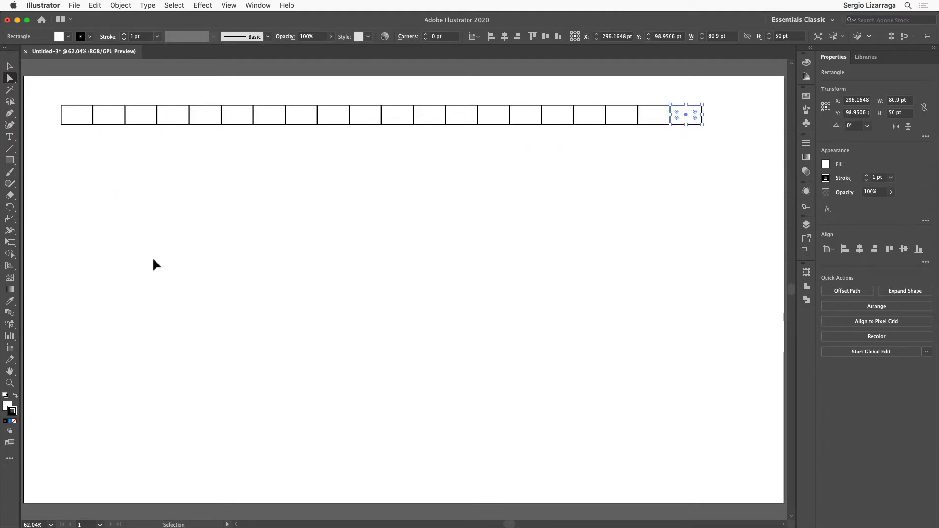
Copy the whole row directly beneath itself and repeat the copy to fill the artboard with a grid of 18 rows
drag(46, 96, 767, 130)
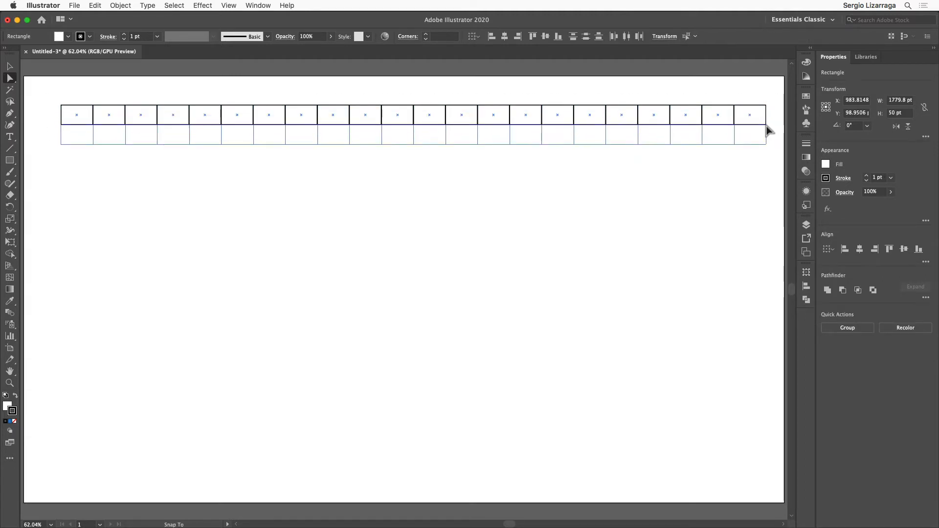
key(alt)
drag(767, 129, 767, 129)
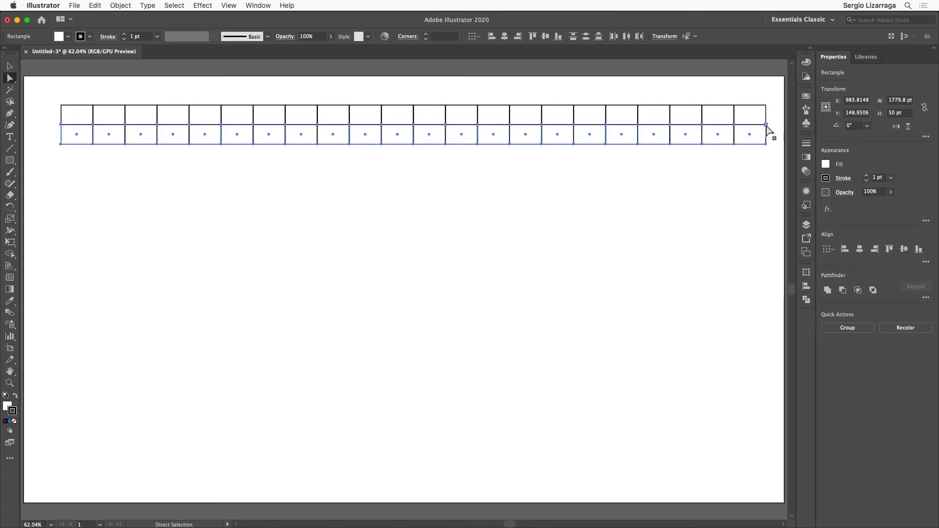
key(super+d)
key(super+d)
key(super+d)
key(super+d)
key(super+d)
key(super+d)
key(super+d)
key(super+d)
key(super+d)
key(super+d)
key(super+d)
key(super+d)
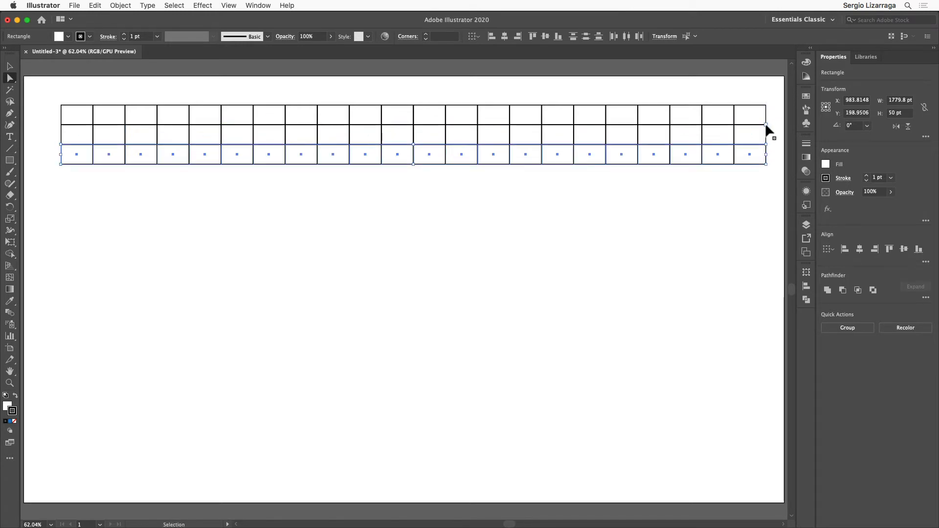
key(super+d)
key(super+d)
key(super+d)
key(super+d)
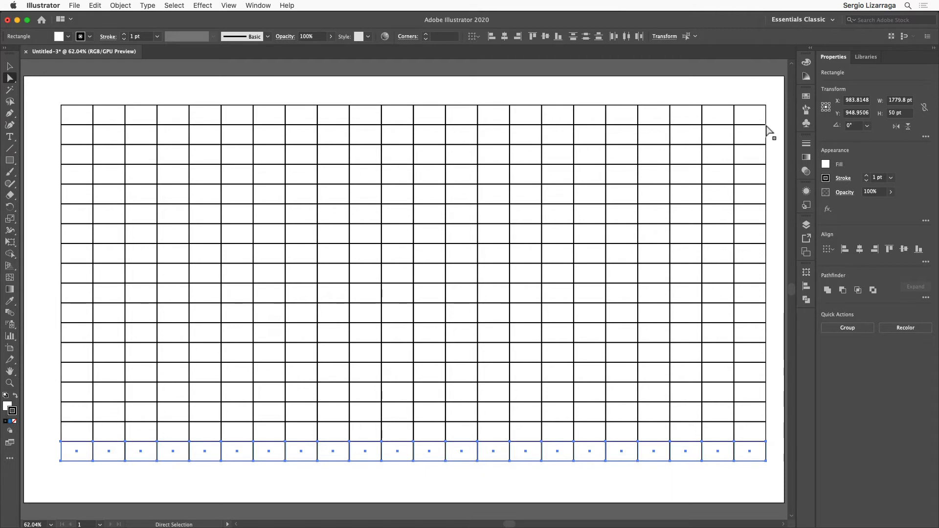
Add a new layer above the grid and lock the grid's layer
key(F7)
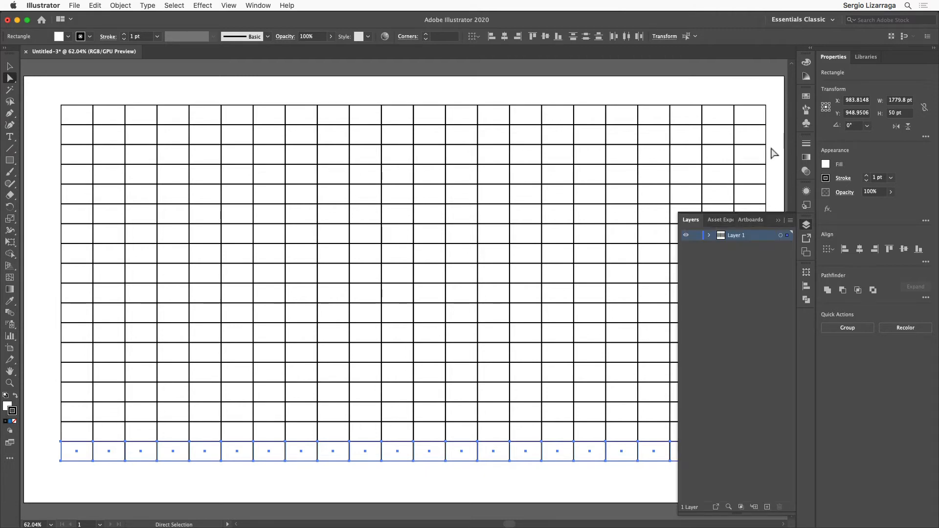
click(767, 507)
click(697, 246)
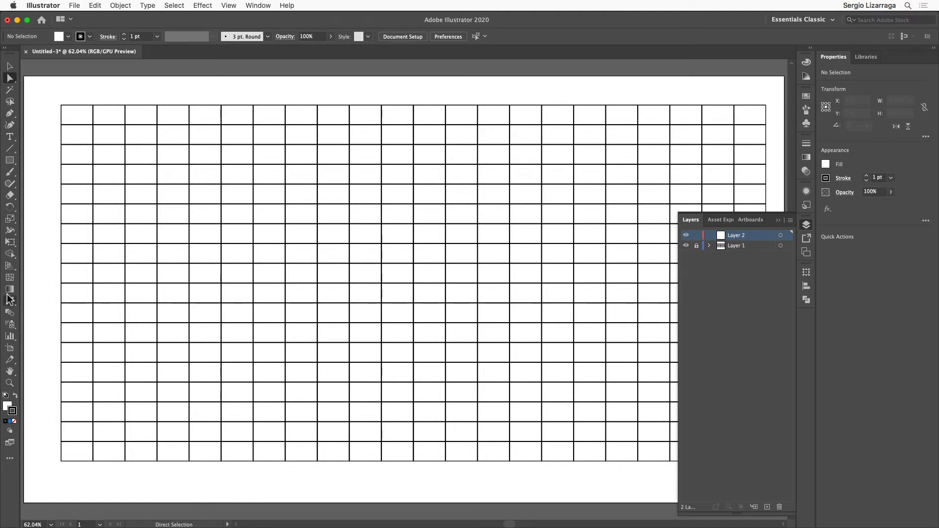
Place a point-text letter "A" just below the grid on the new layer
drag(9, 137, 29, 142)
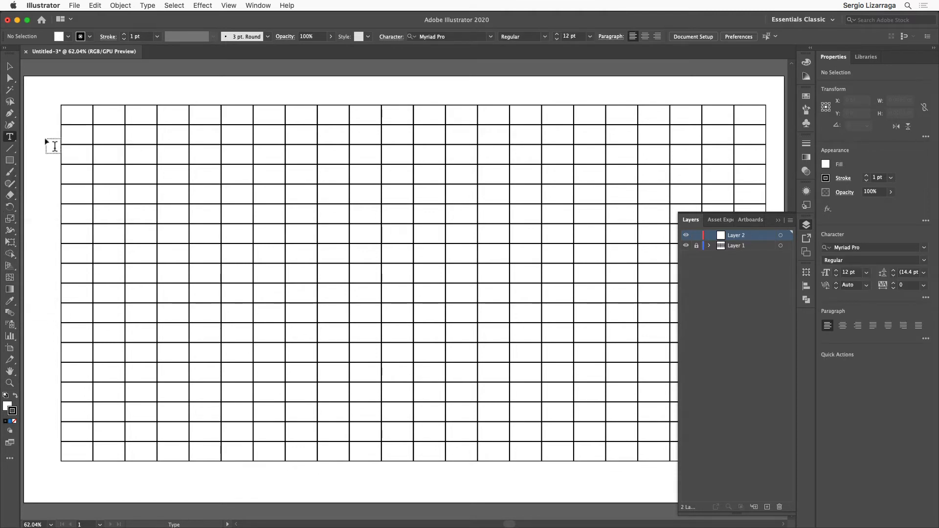
click(315, 407)
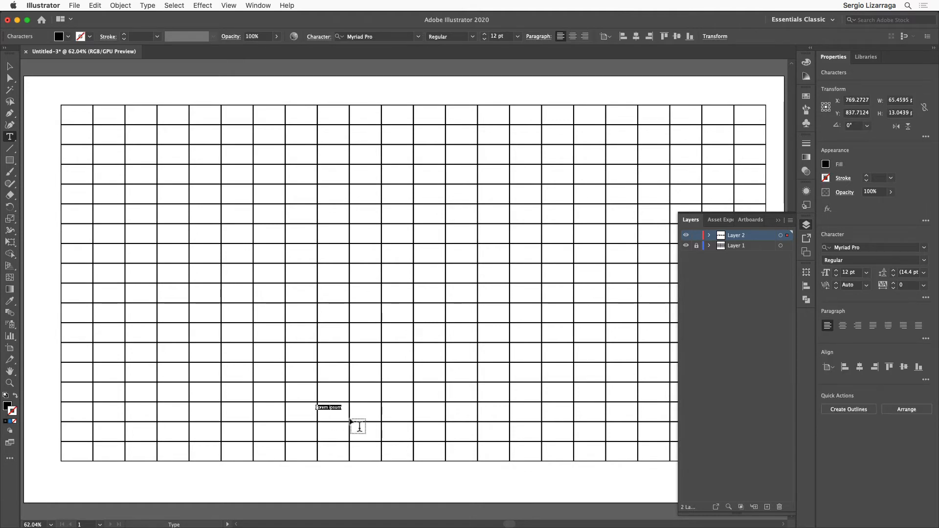
key(super+z)
click(283, 476)
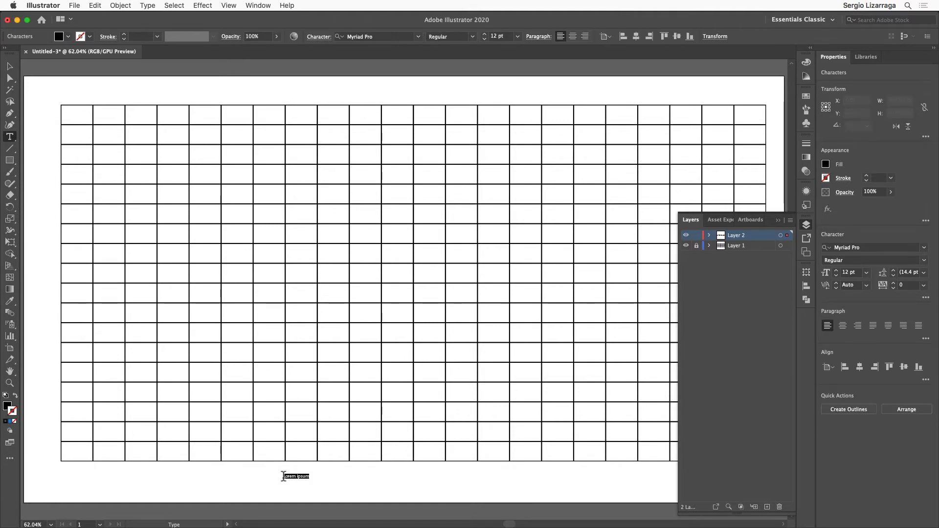
key(BackSpace)
text(A)
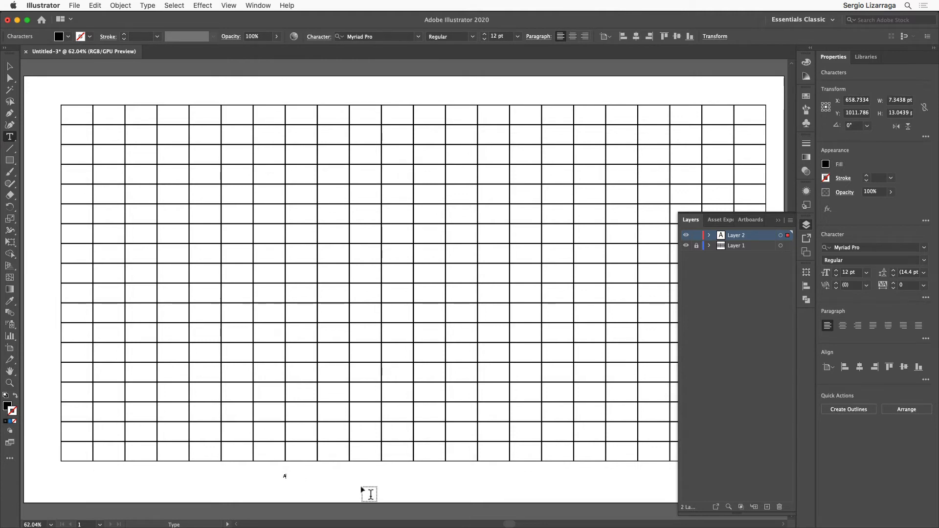
Set the font size of the letter "A" to 800 pt
key(super+a)
click(492, 34)
text(800)
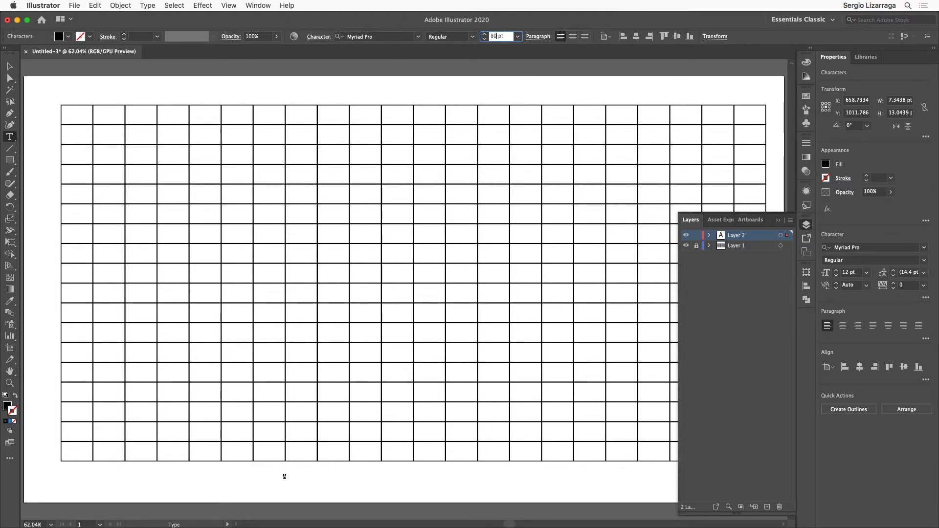
key(Return)
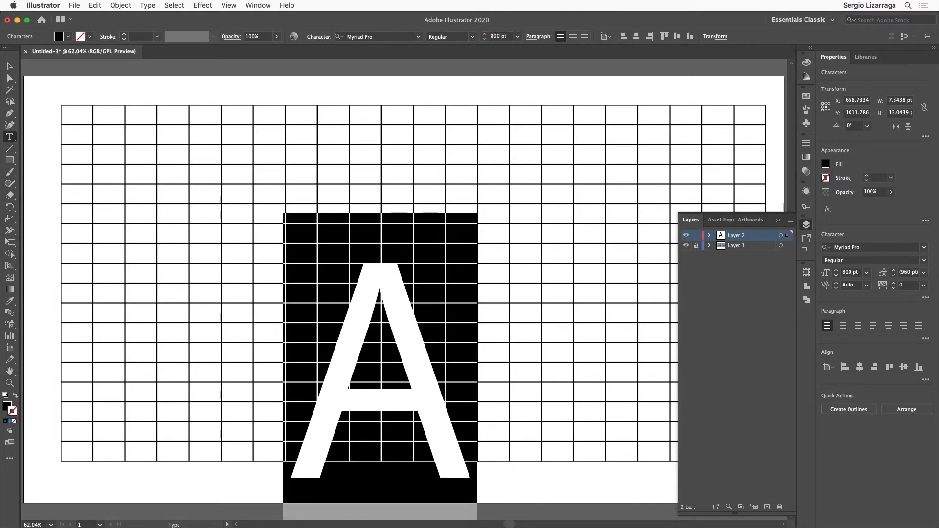
scroll(499, 88, right, 2)
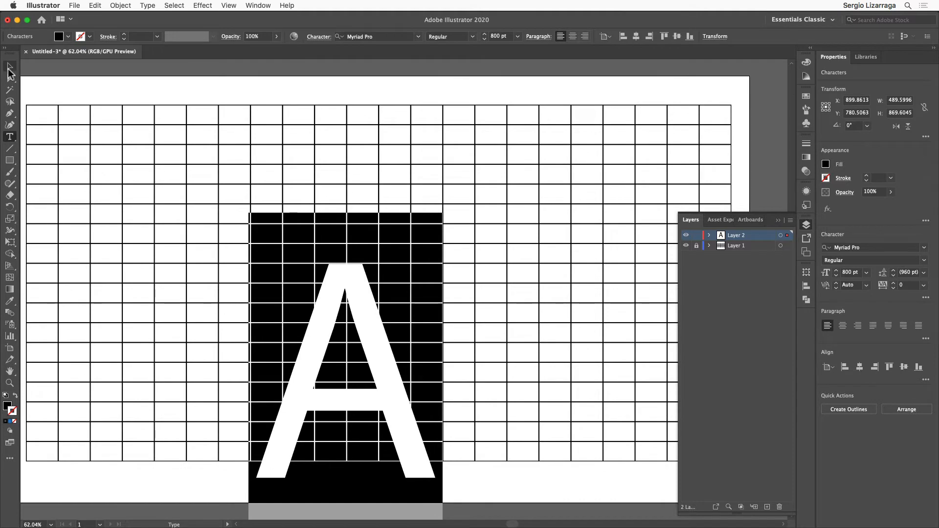
Move the letter "A" up onto the grid so its flat apex aligns with one grid cell, centred about X 943, Y 480 pt
click(9, 66)
drag(374, 367, 412, 250)
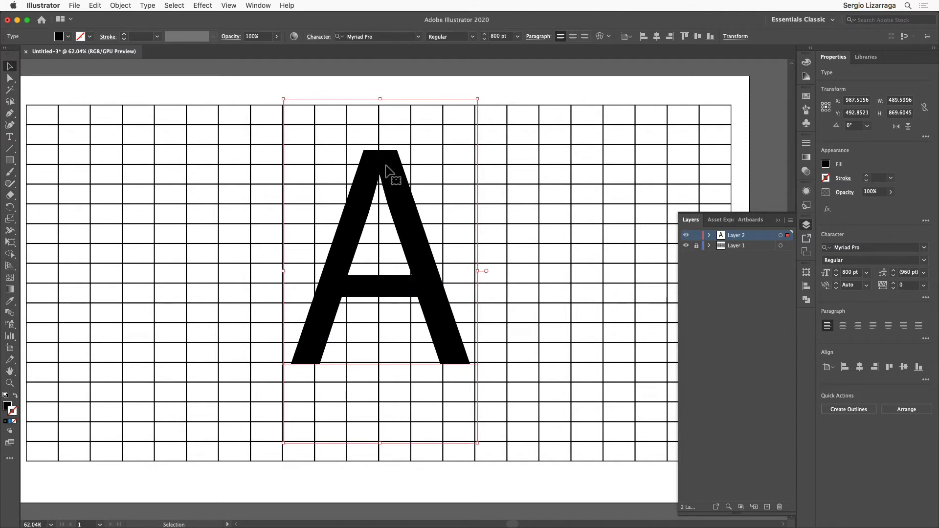
drag(388, 169, 379, 165)
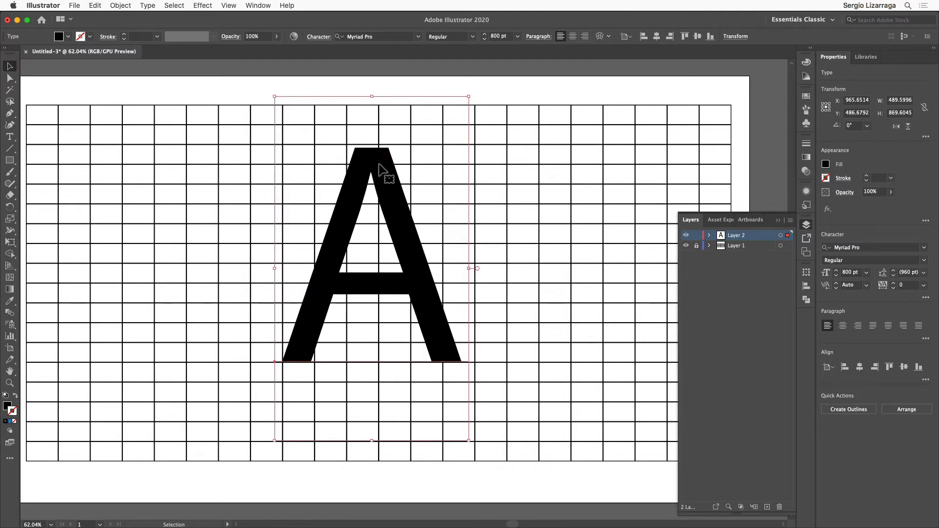
drag(402, 209, 386, 196)
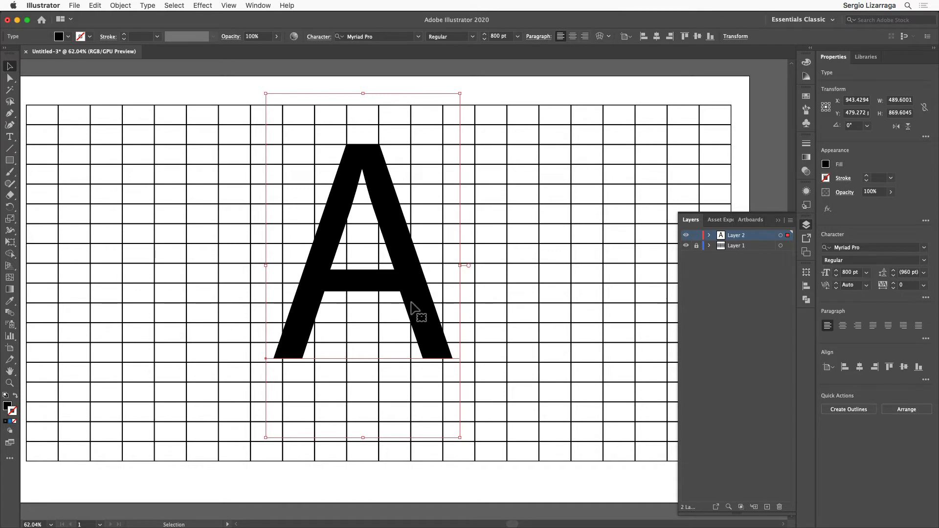
key(Down)
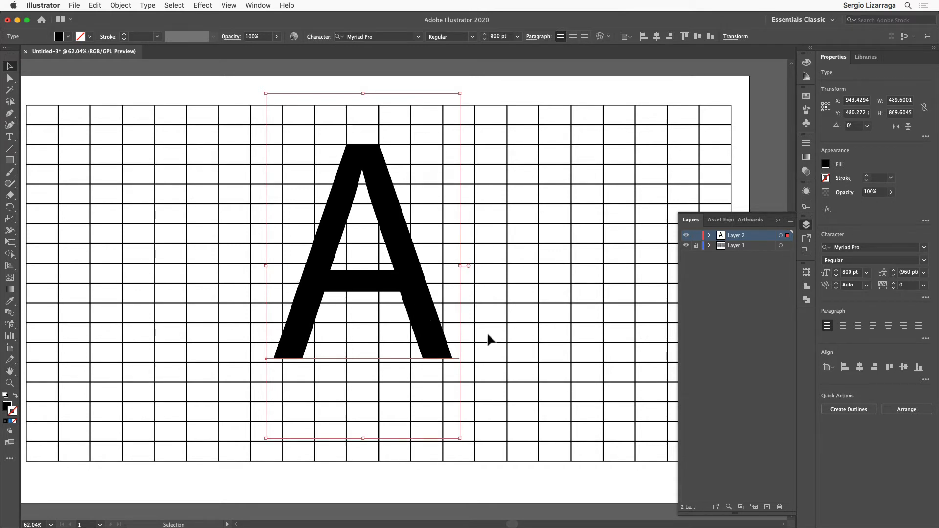
Set the opacity of the whole layer holding the letter "A" to 50%
click(780, 236)
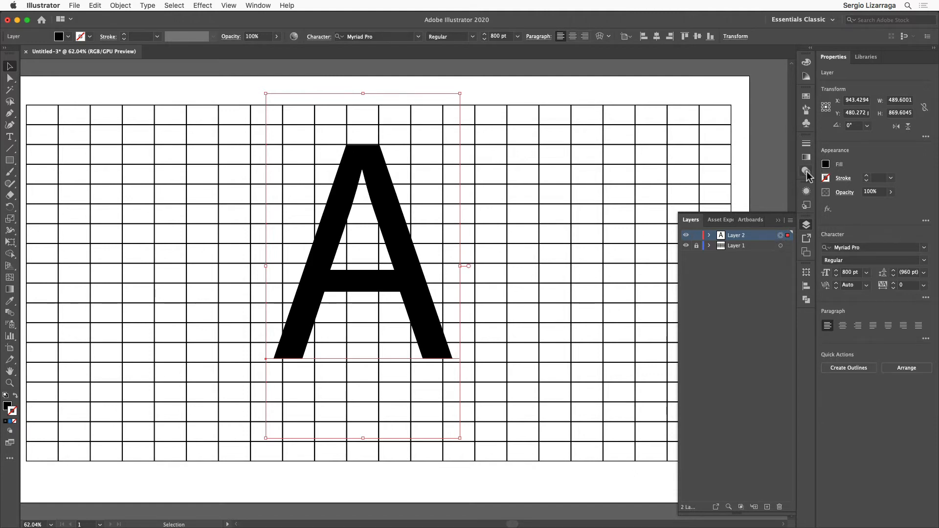
click(807, 172)
click(807, 172)
click(807, 172)
click(806, 172)
click(807, 173)
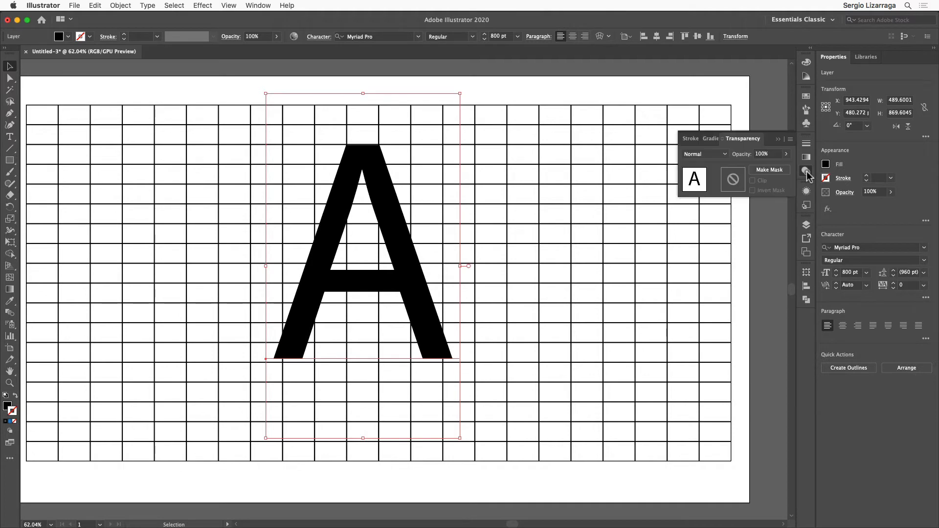
click(763, 154)
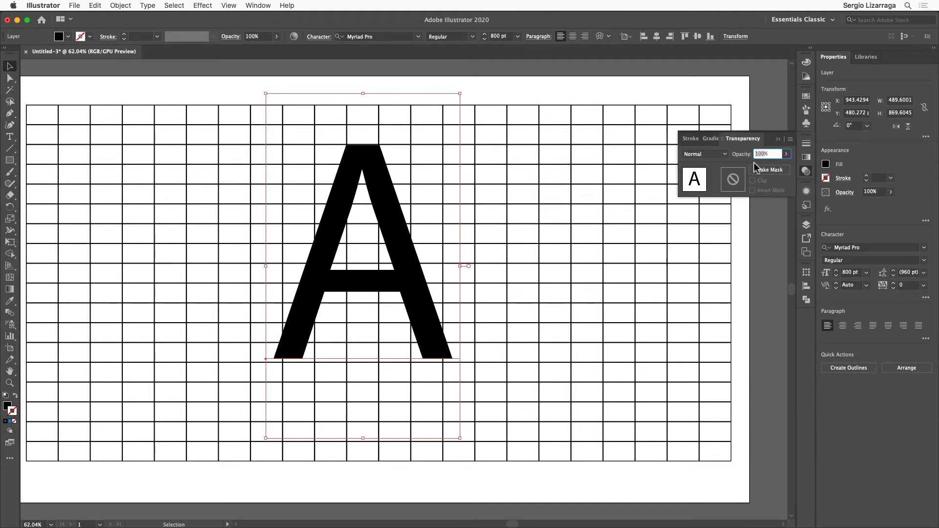
text(50)
key(Return)
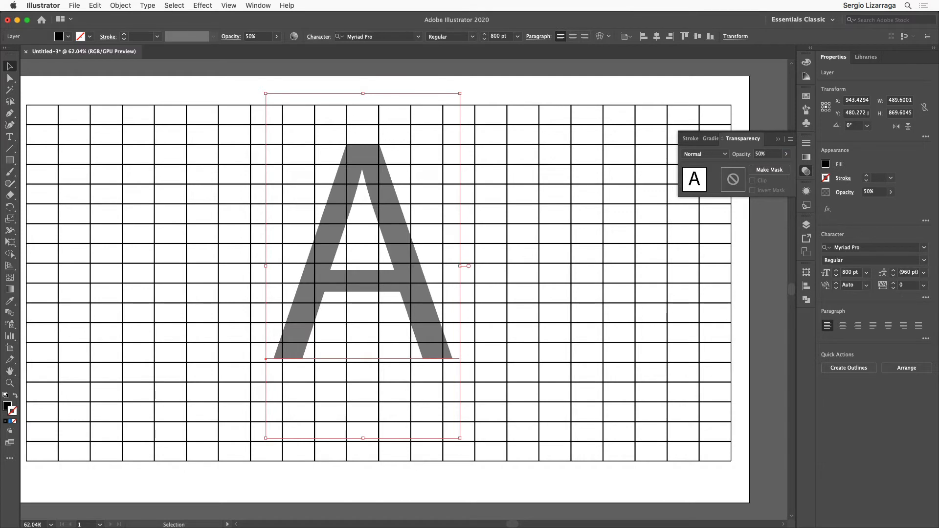
click(761, 115)
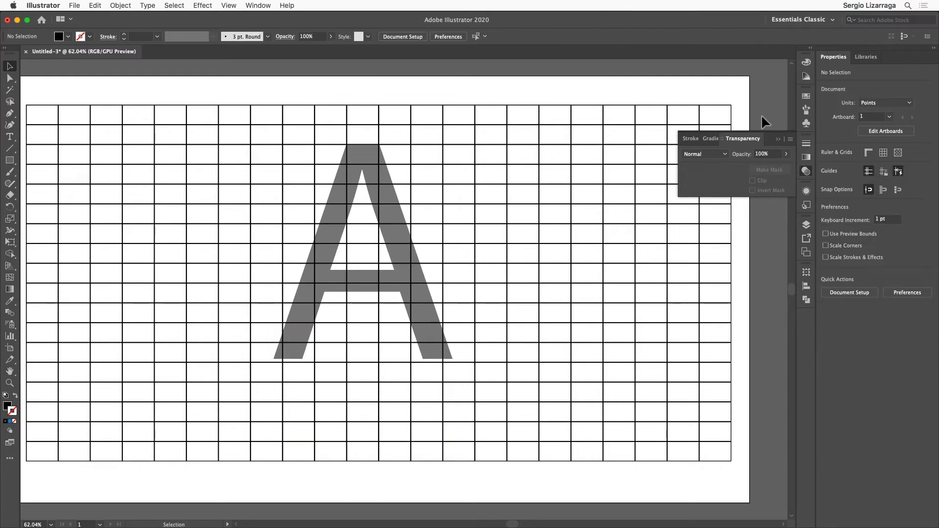
Lock the letter's layer and unlock the grid's layer
click(778, 140)
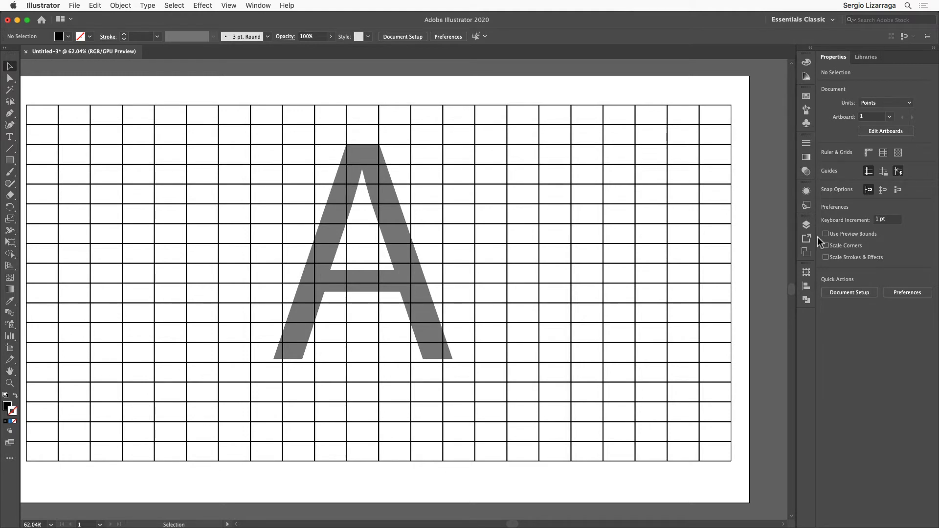
key(F7)
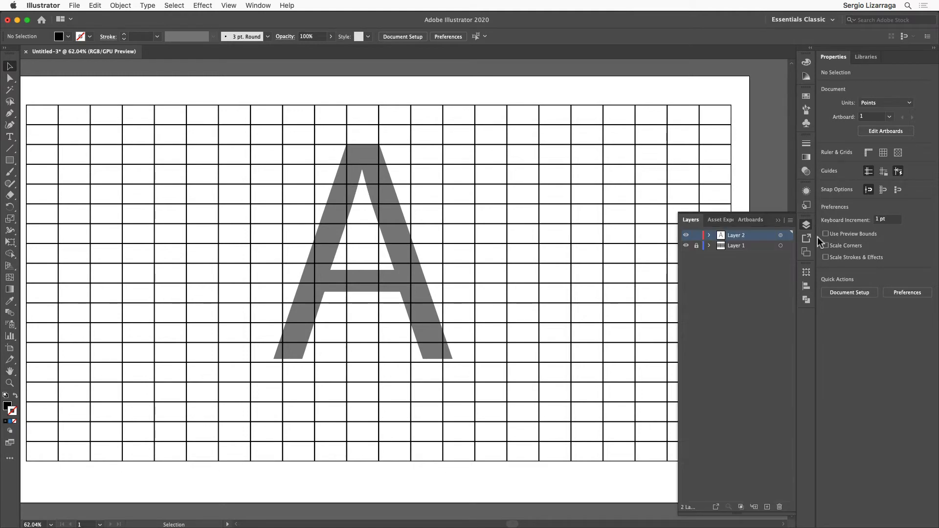
click(696, 235)
Select the individual grid cells that trace a blocky, footed letter "A" and swap their colours to black fill with white stroke
click(9, 79)
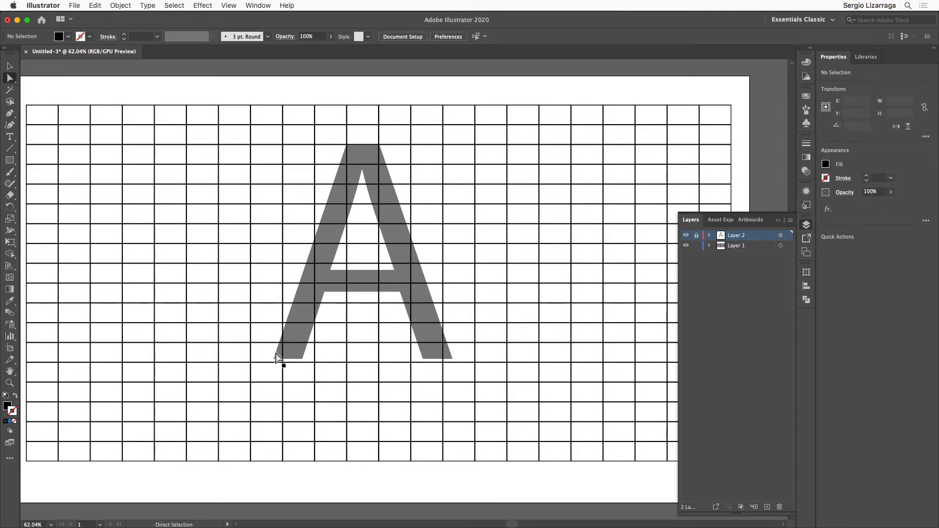
drag(282, 367, 249, 341)
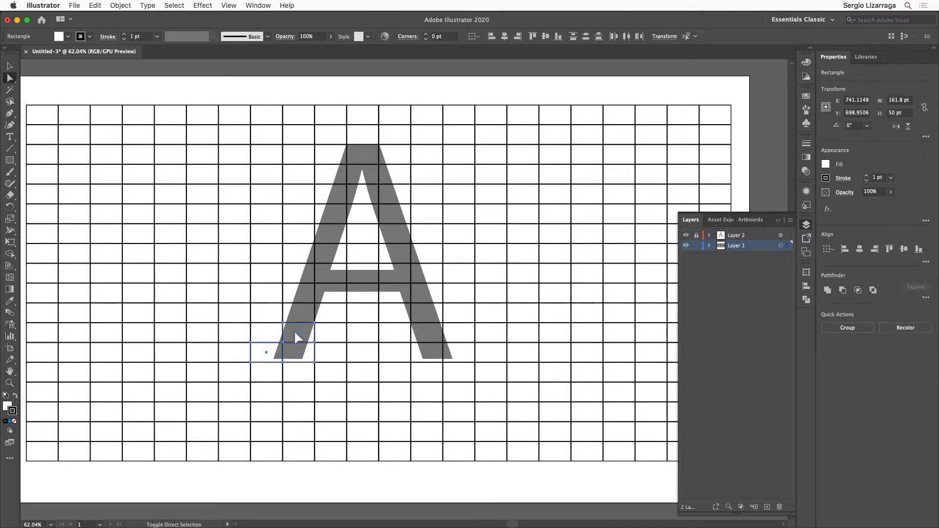
shift+click(297, 314)
shift+click(307, 294)
shift+click(330, 274)
shift+click(362, 275)
shift+click(394, 277)
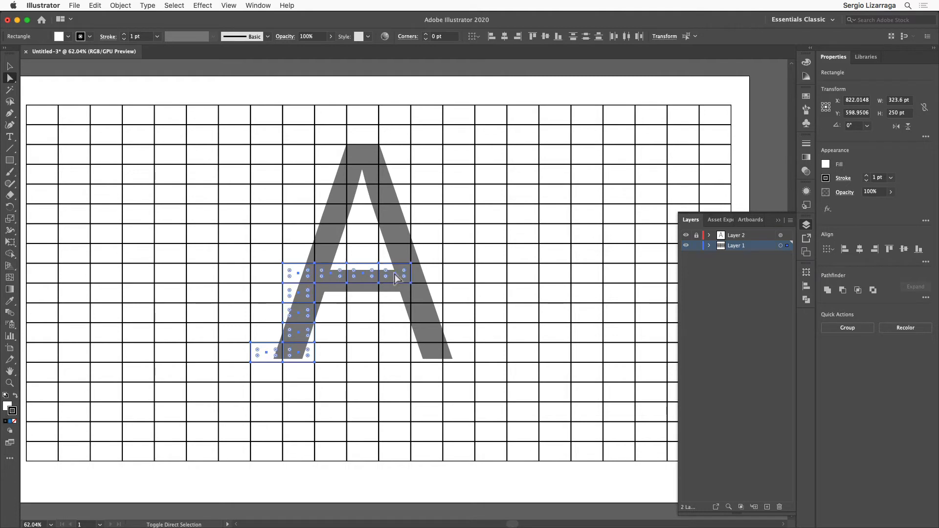
shift+click(424, 299)
shift+click(425, 317)
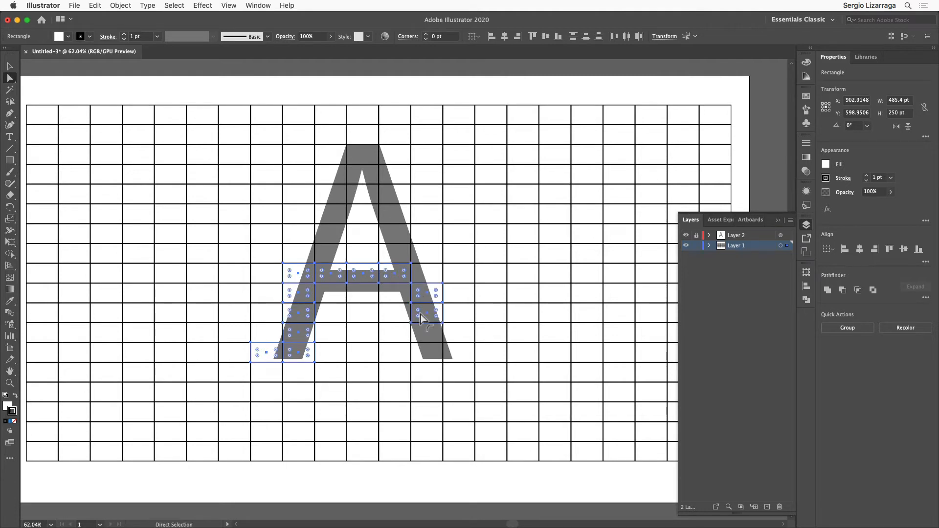
shift+click(433, 338)
shift+click(434, 355)
shift+click(460, 354)
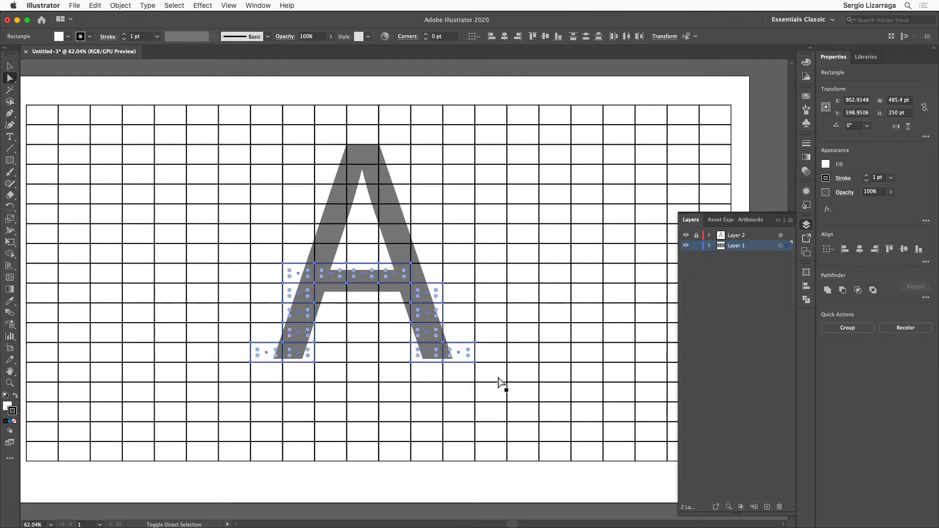
shift+click(397, 252)
shift+click(394, 229)
shift+click(394, 215)
shift+click(392, 196)
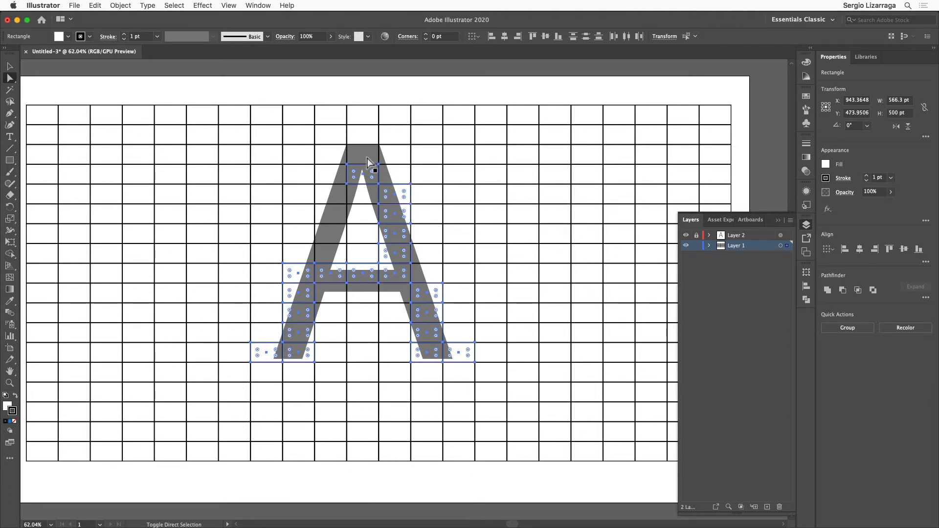
shift+click(368, 156)
shift+click(366, 172)
shift+click(339, 198)
shift+click(334, 213)
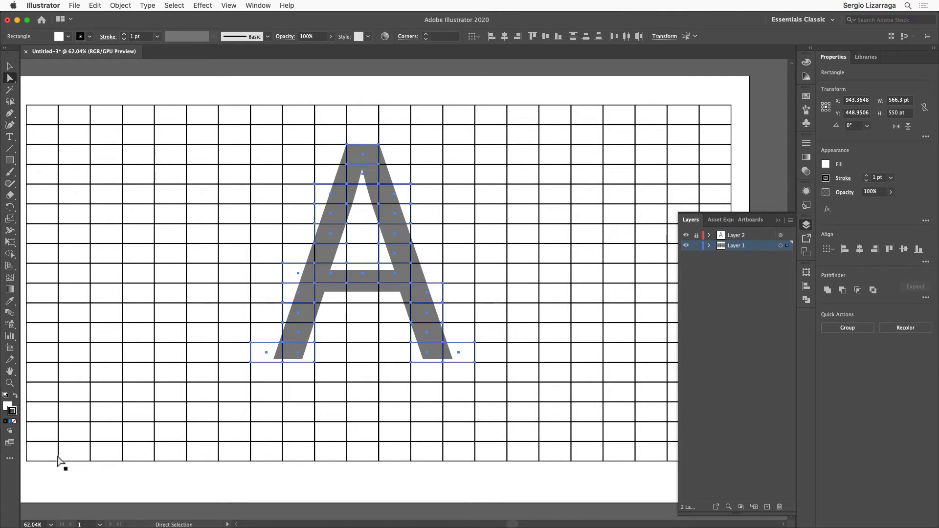
click(14, 397)
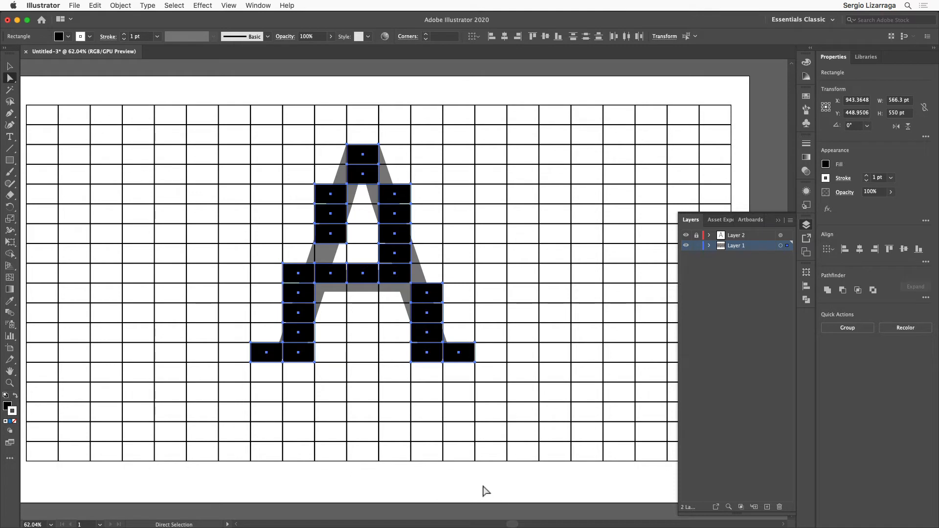
click(502, 494)
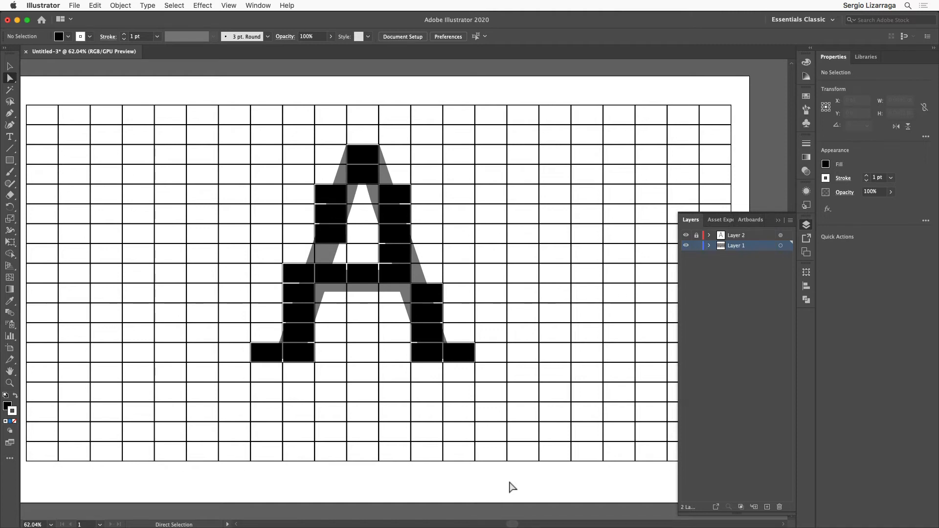
Select every black cell by matching appearance and paste a copy of them onto the empty canvas below the artboard
click(424, 351)
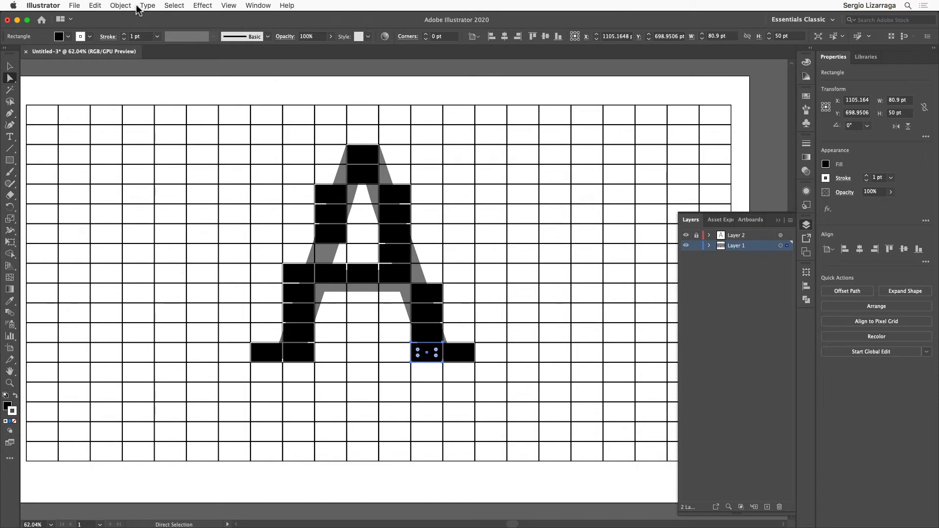
click(174, 5)
mouse_move(200, 92)
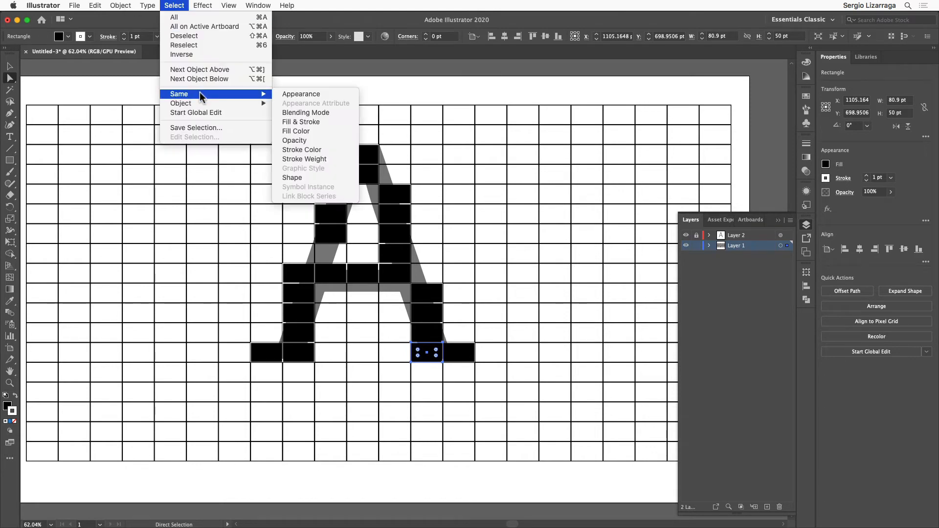
click(318, 94)
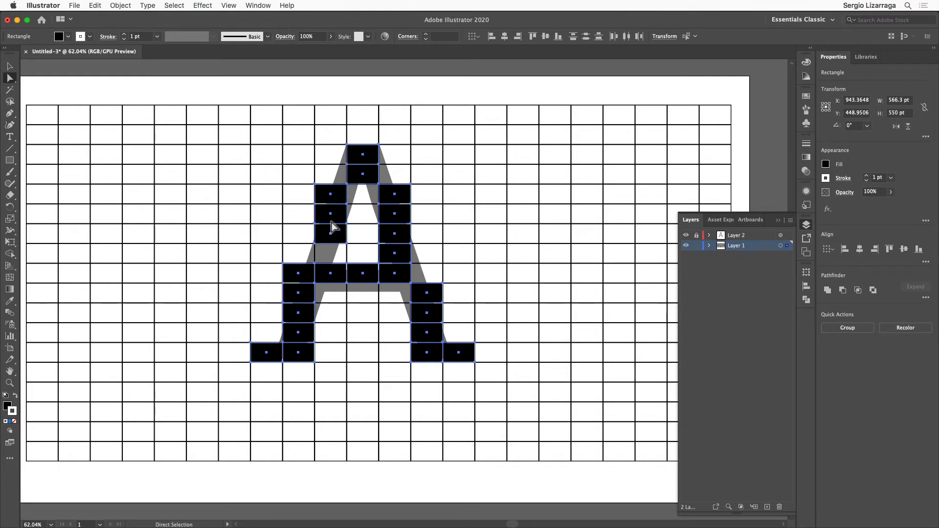
scroll(401, 348, down, 5)
scroll(404, 351, down, 5)
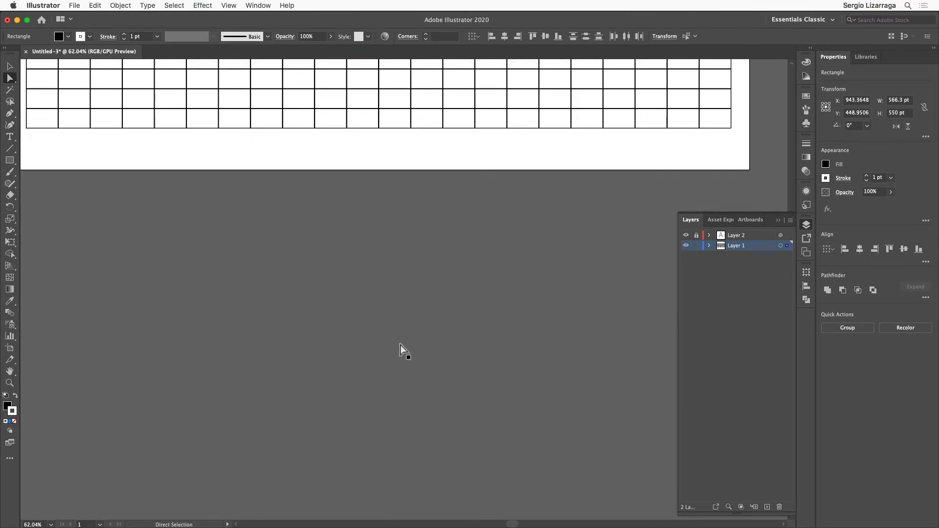
key(cmd+v)
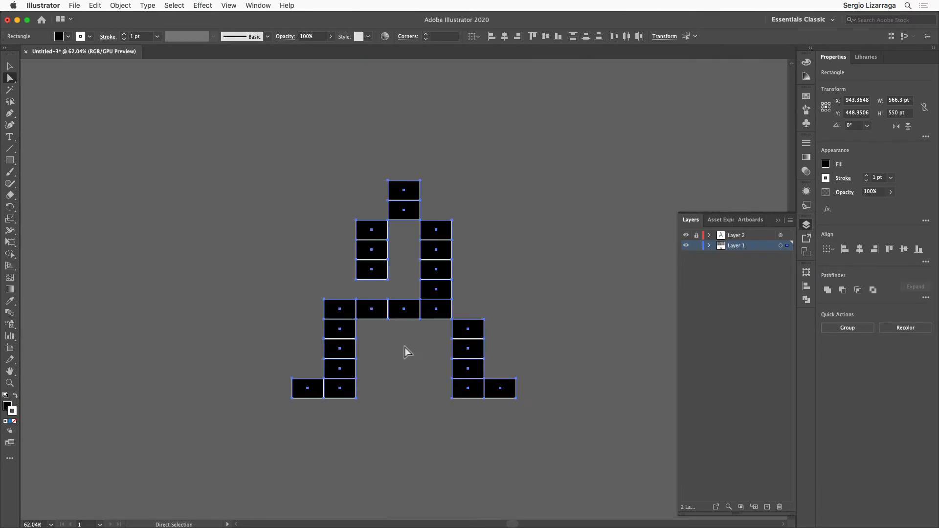
click(547, 348)
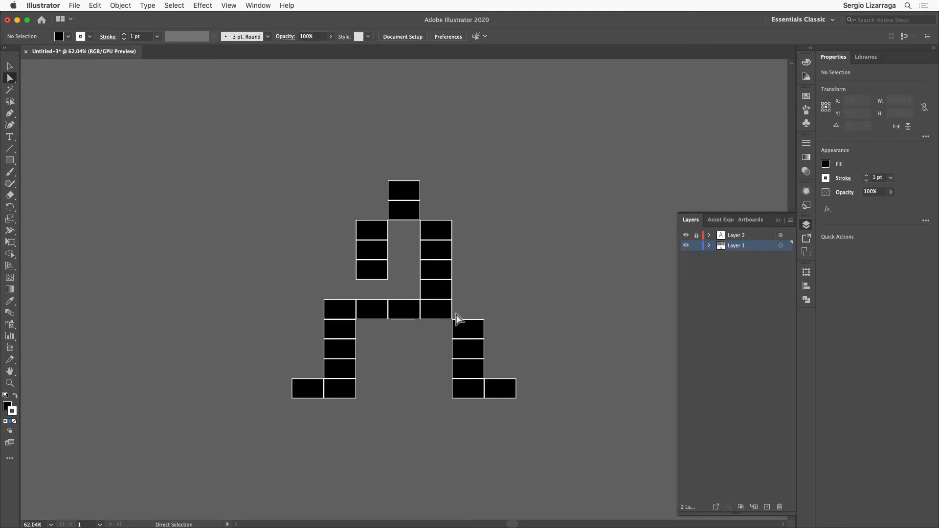
Move the outer block at the crossbar's left end of the copied "A" into the gap in its upper left stem
click(344, 312)
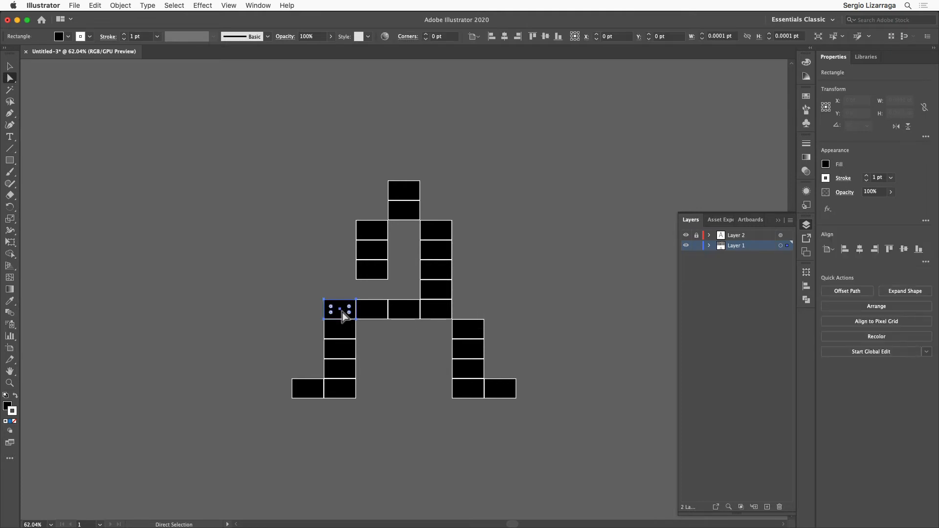
drag(339, 303, 278, 265)
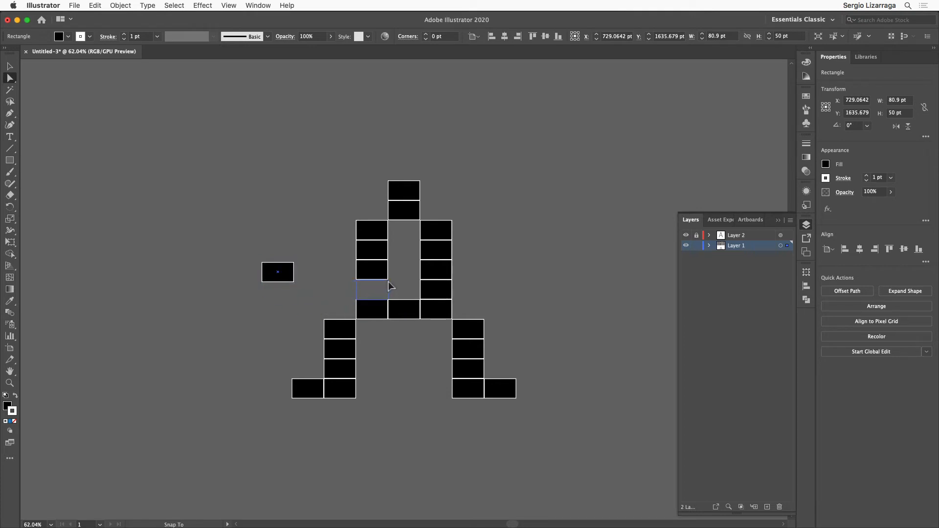
drag(388, 282, 388, 280)
click(291, 280)
scroll(459, 413, right, 1)
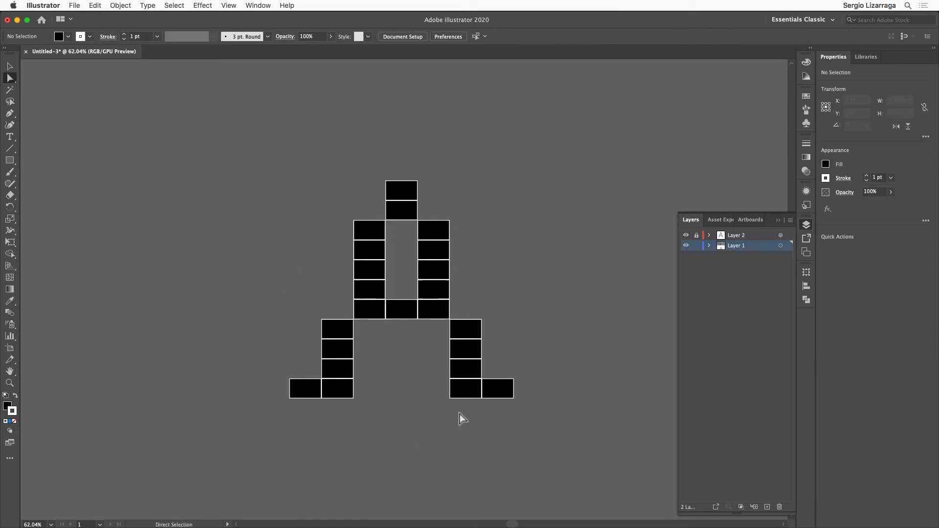
scroll(460, 418, right, 5)
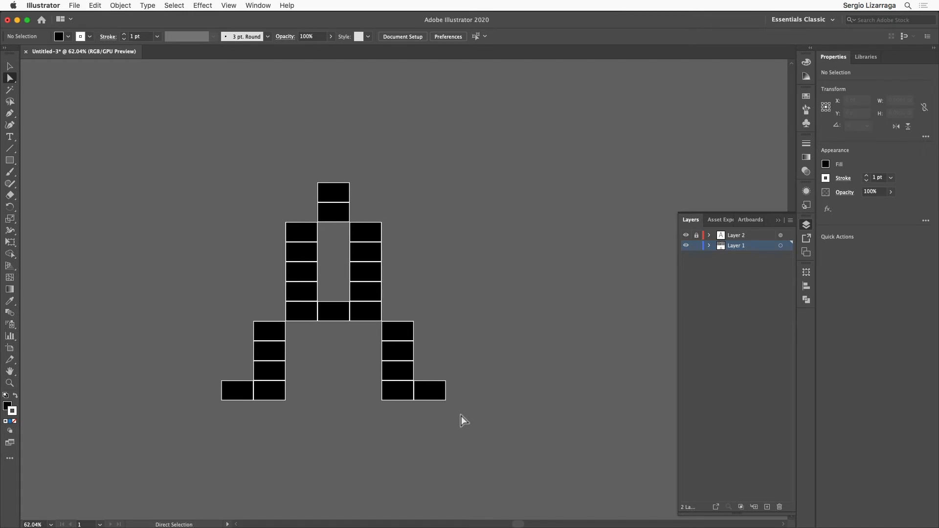
Select all blocks of the copied "A" and move them beneath the artboard's lower-left area, centred about X 549, Y 1525 pt
scroll(463, 419, down, 3)
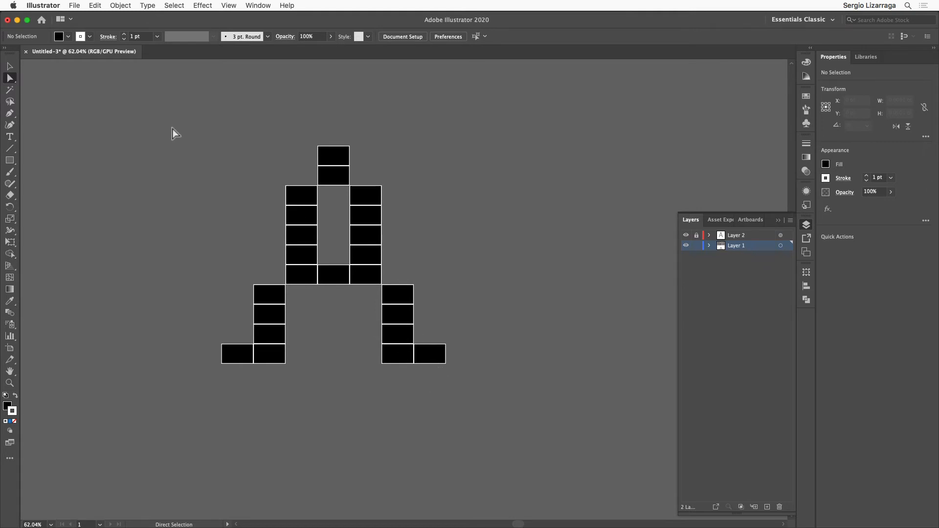
key(super+a)
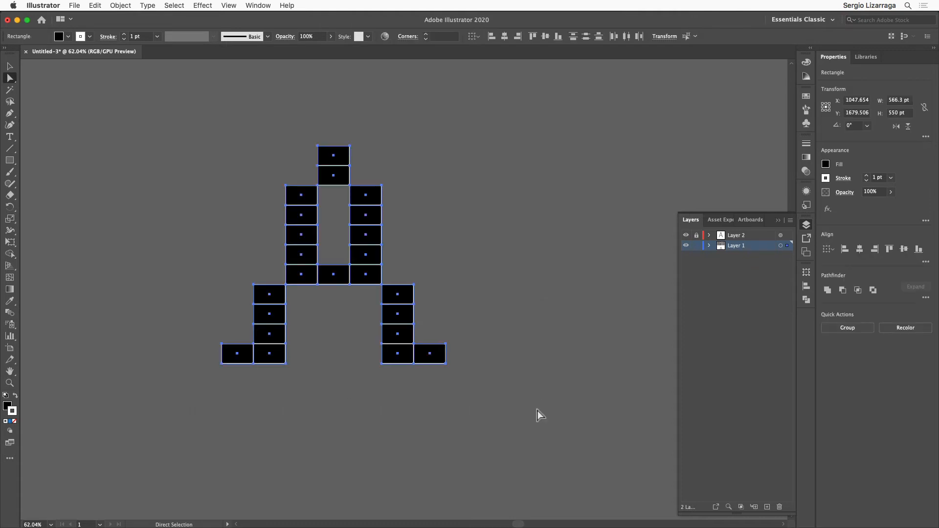
scroll(494, 362, up, 1)
scroll(493, 362, up, 4)
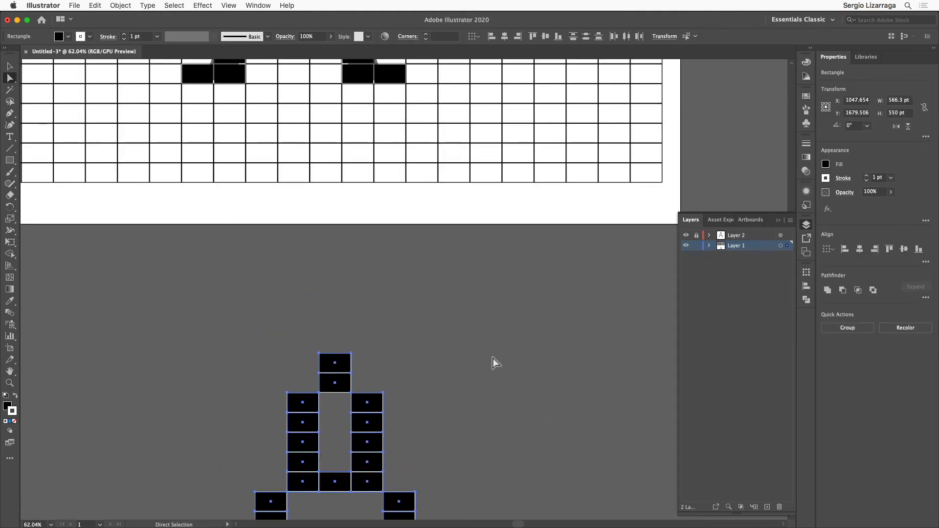
scroll(494, 362, down, 2)
scroll(494, 361, down, 2)
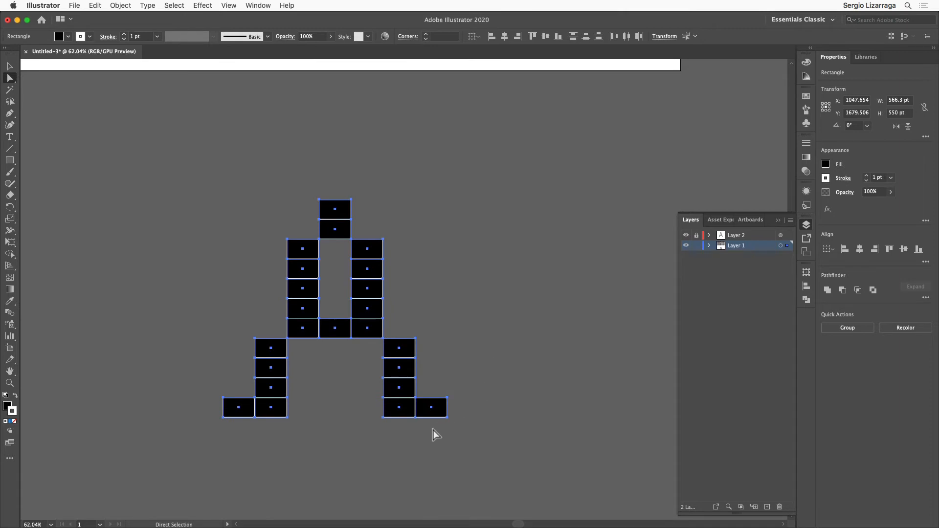
drag(439, 414, 241, 354)
scroll(342, 359, left, 5)
scroll(380, 359, left, 2)
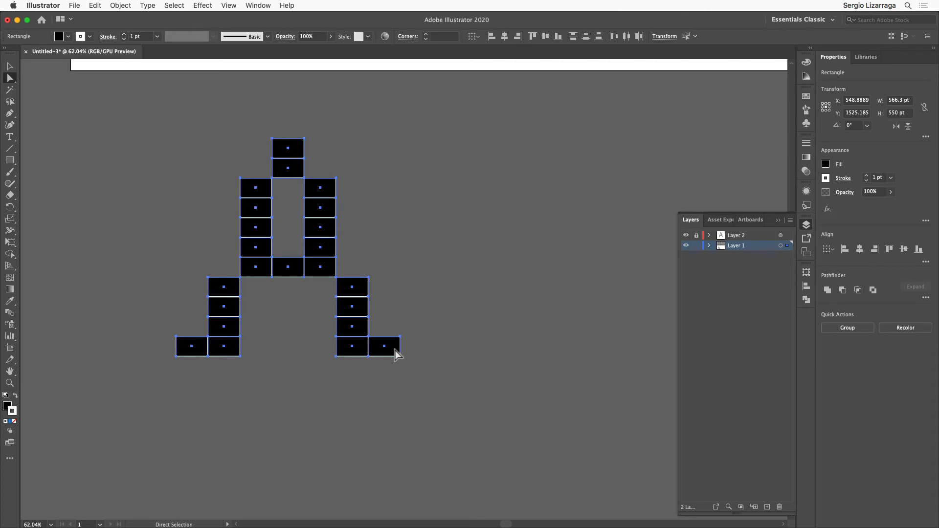
Move the copied "A" to about X 443, Y 1529 pt and remove the stroke from its blocks
drag(394, 350, 352, 351)
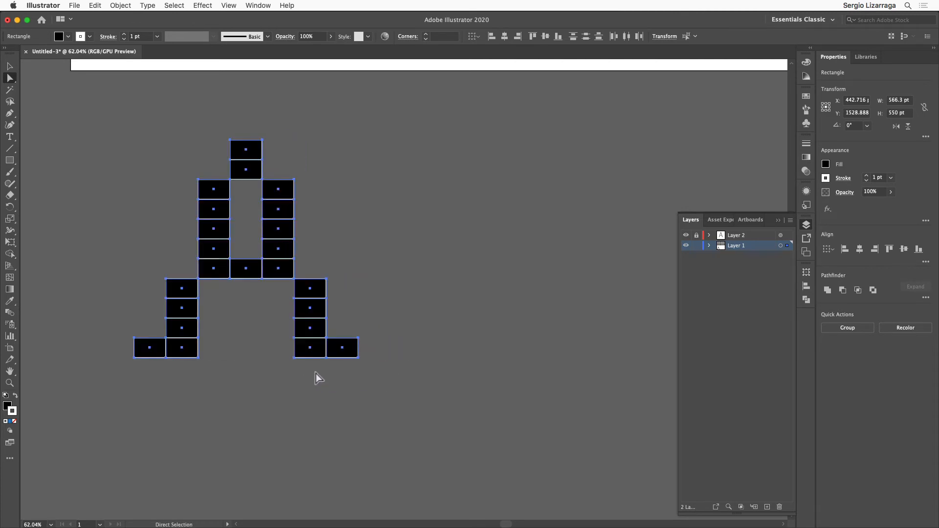
click(15, 422)
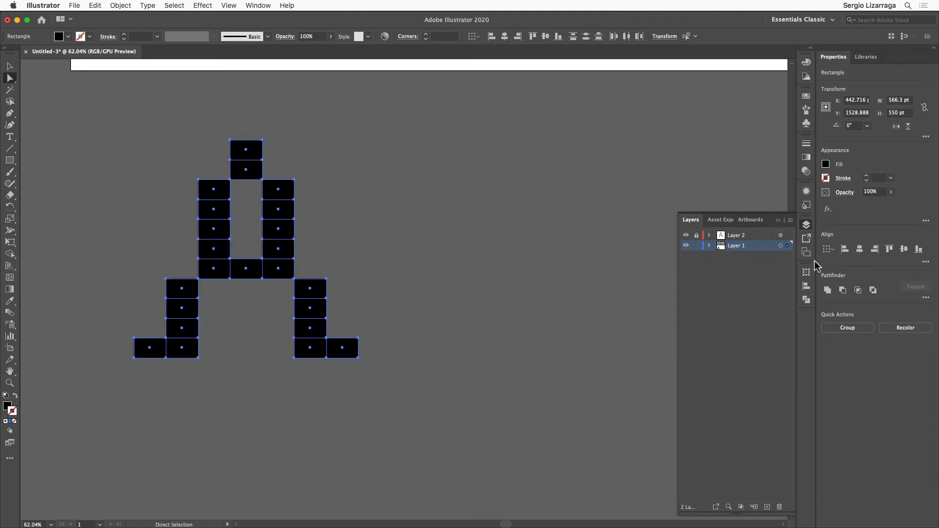
Unite the blocks of the copied "A" into solid shapes and simplify their paths to 27 points
click(805, 298)
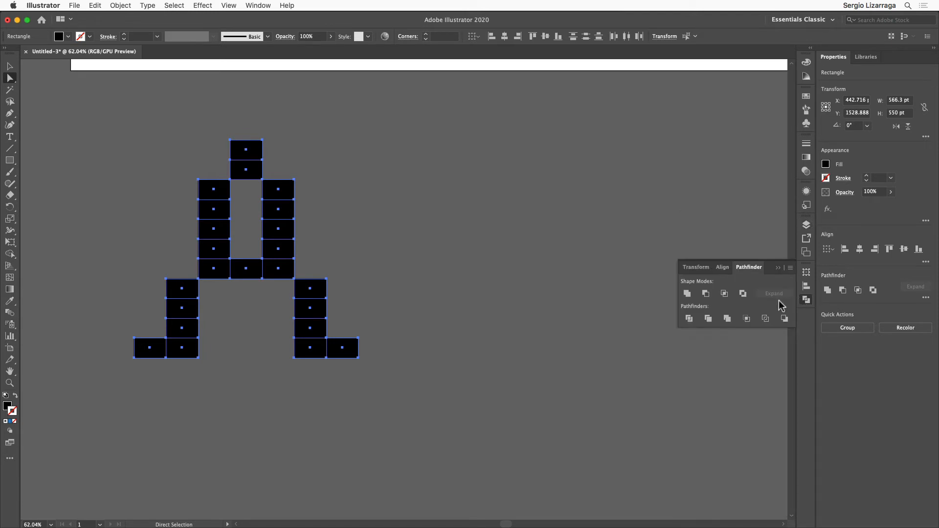
click(687, 293)
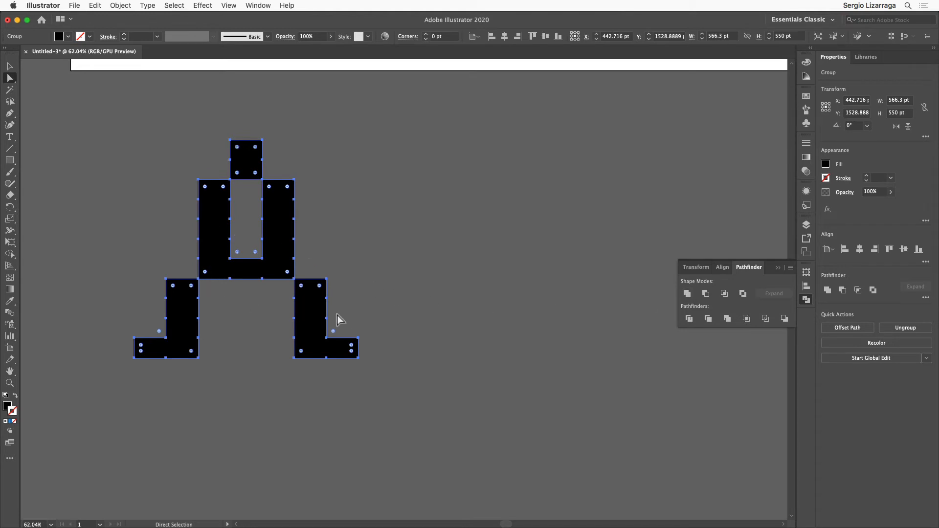
click(120, 6)
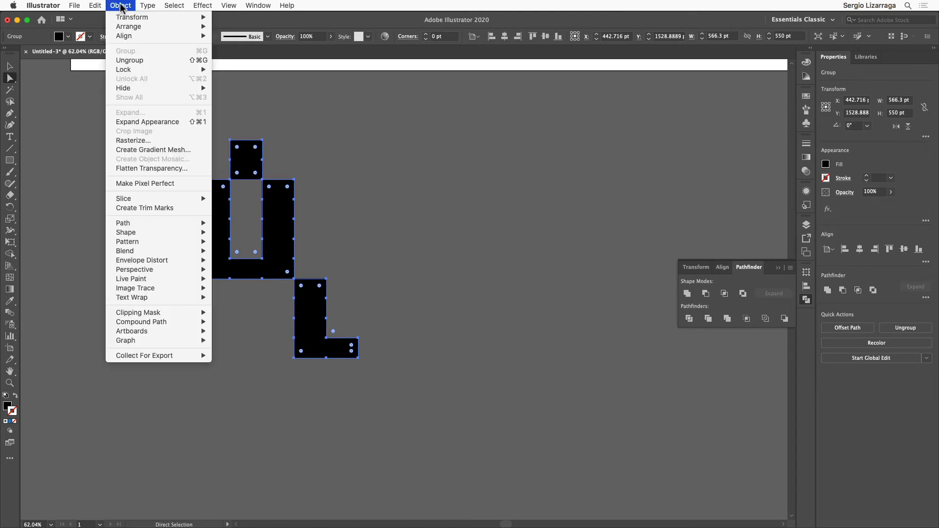
mouse_move(161, 223)
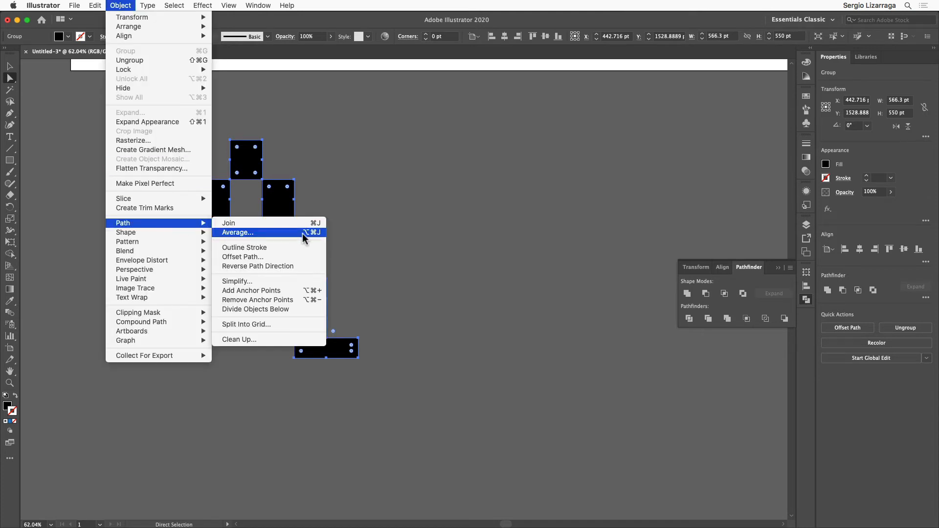
click(283, 282)
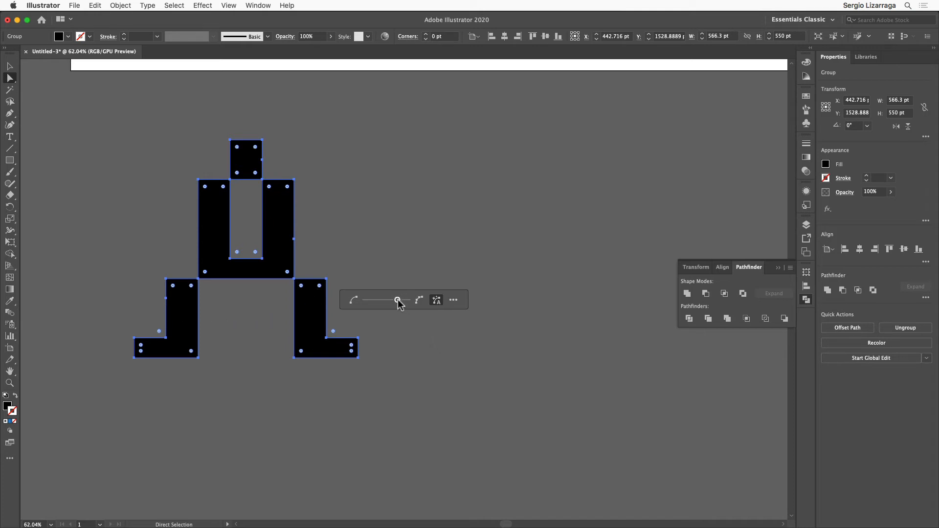
mouse_move(397, 299)
mouse_down()
mouse_move(412, 301)
mouse_move(370, 300)
mouse_move(407, 302)
mouse_up()
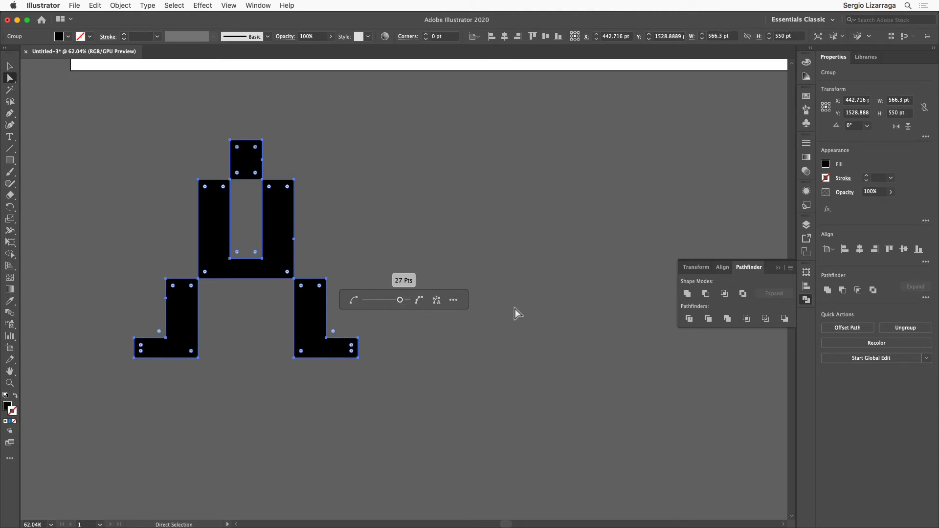
Delete the surplus anchor point partway along the right outer edge of the copied "A"'s upper stem section
click(11, 70)
click(86, 154)
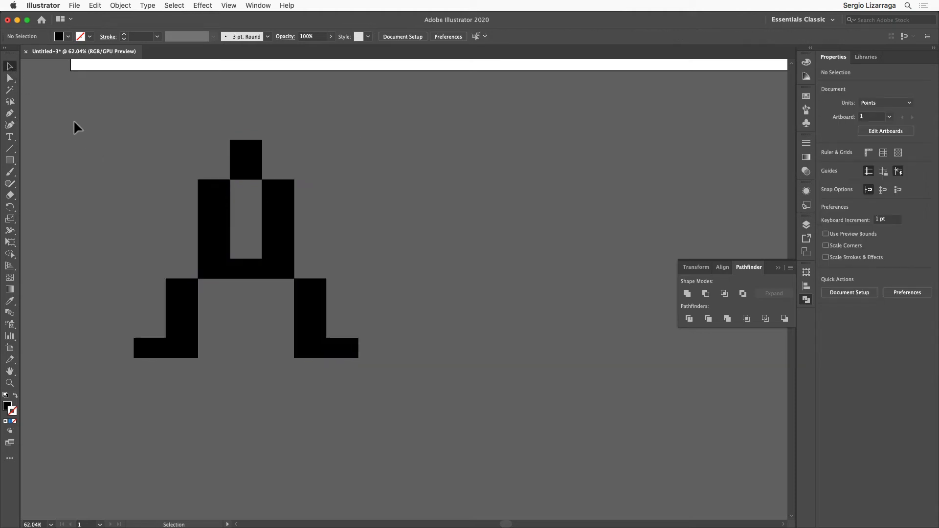
click(11, 78)
drag(399, 405, 398, 406)
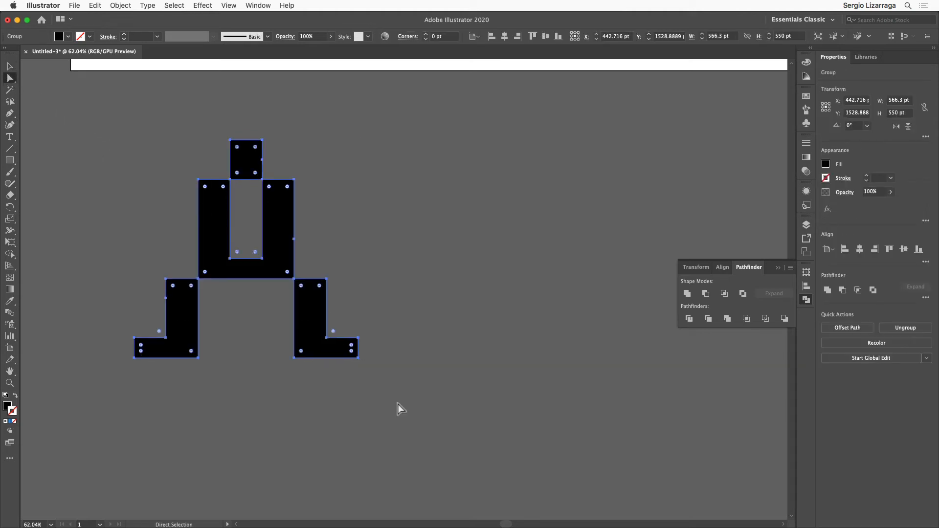
click(9, 113)
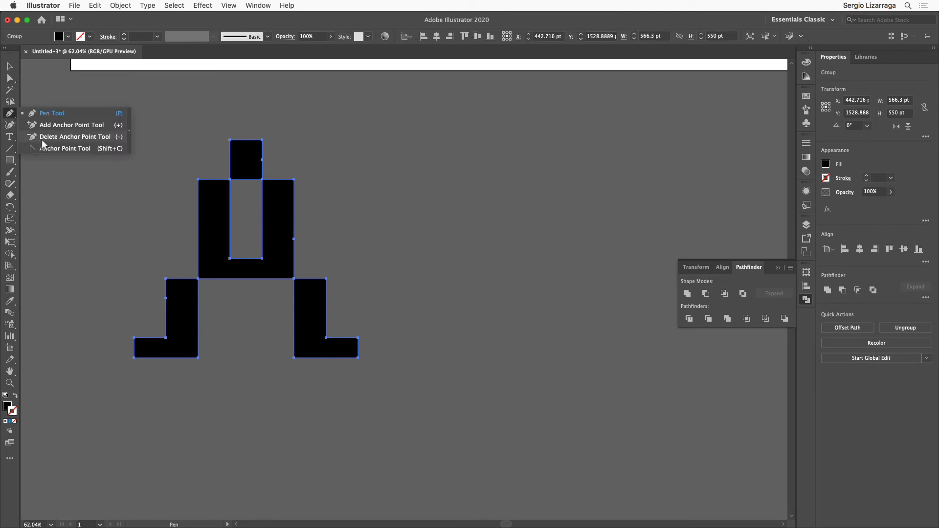
click(43, 138)
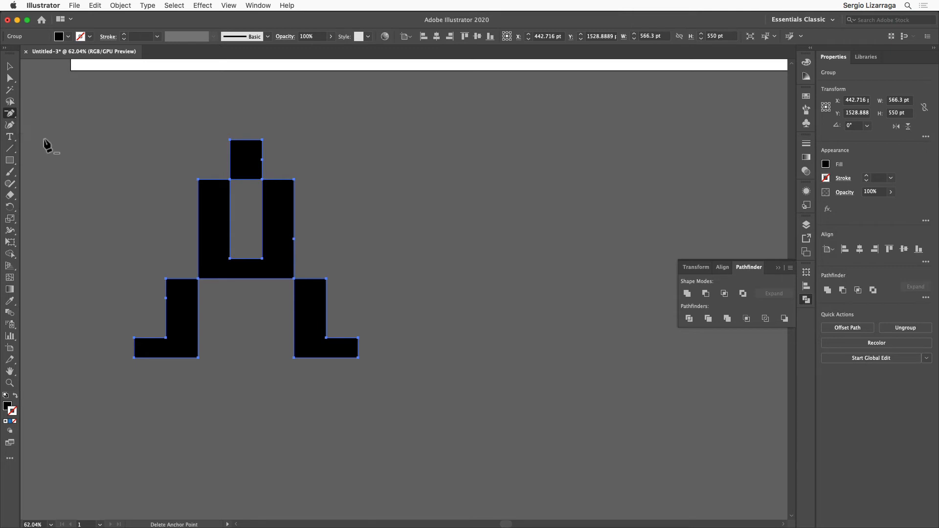
click(294, 244)
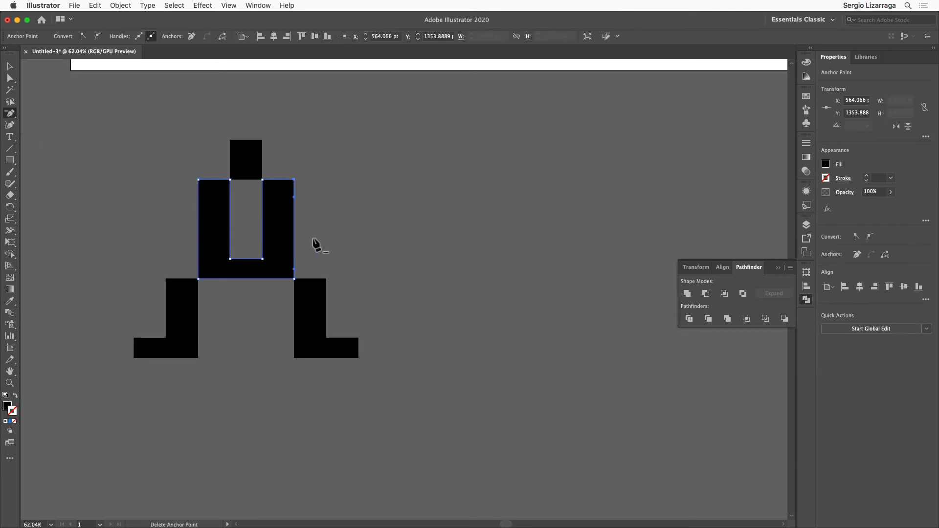
Delete the surplus anchor point on the outer edge of the copied "A"'s lower-left leg
key(super+a)
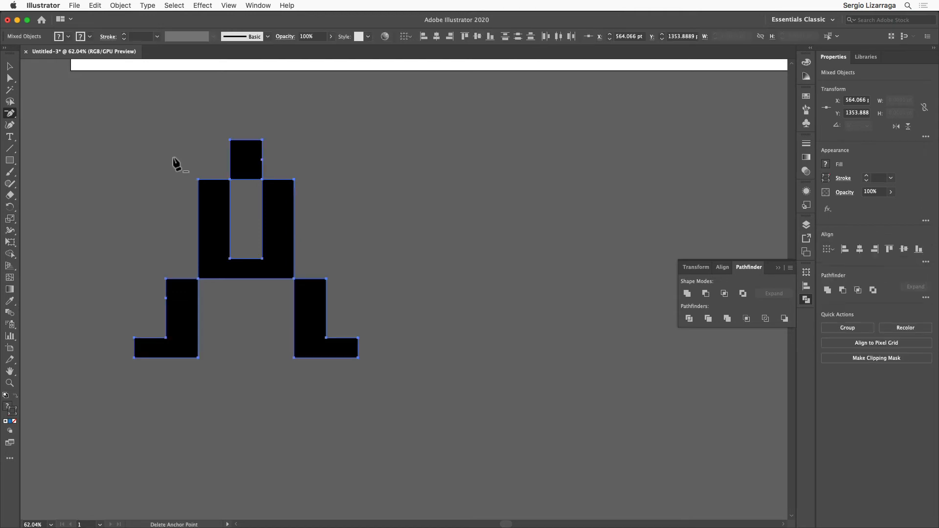
click(166, 297)
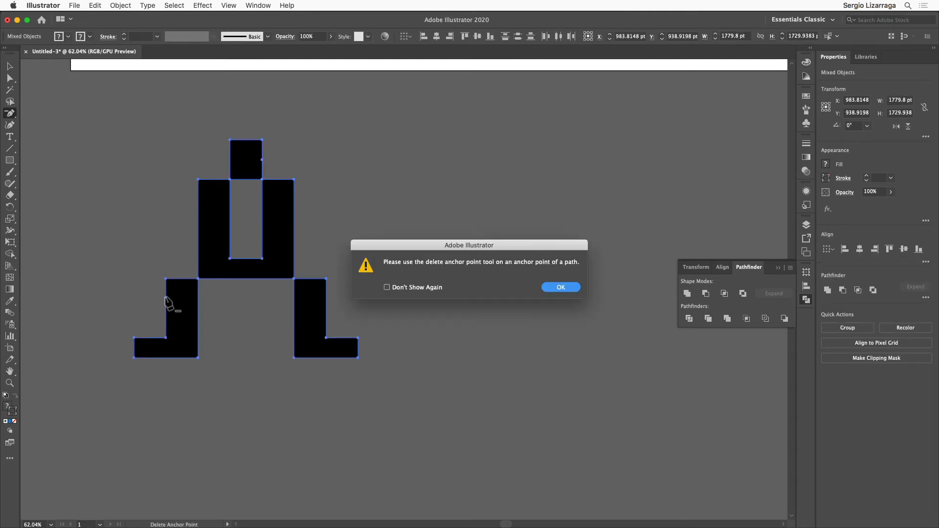
click(572, 289)
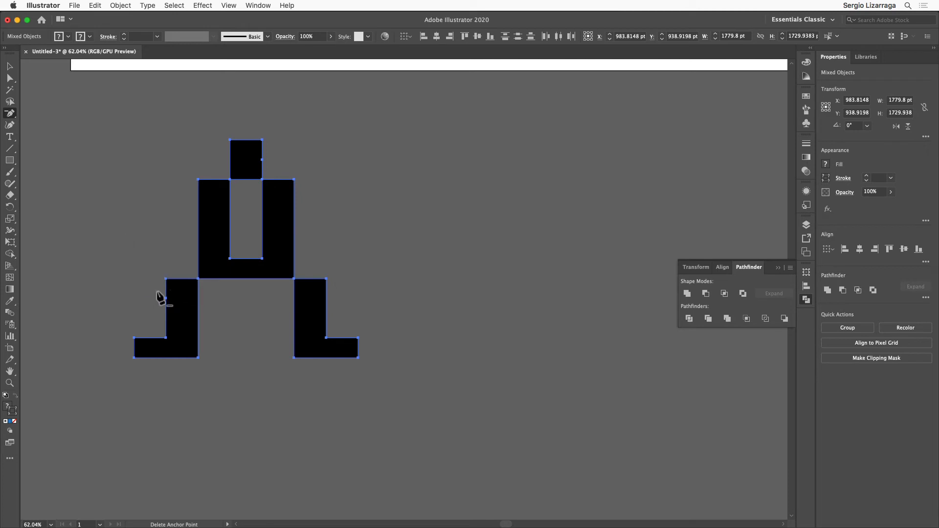
key(plus)
key(super)
super+click(136, 303)
key(minus)
click(179, 319)
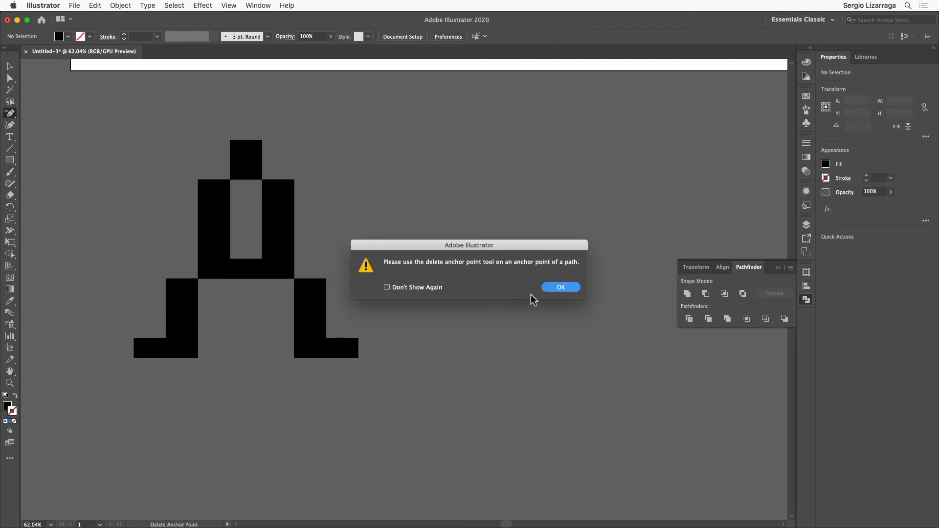
click(561, 288)
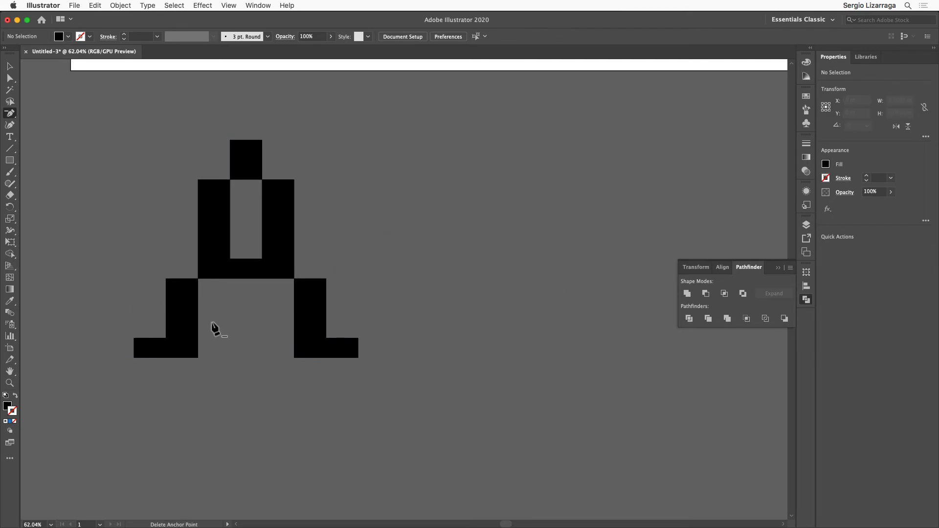
key(super)
super+click(186, 335)
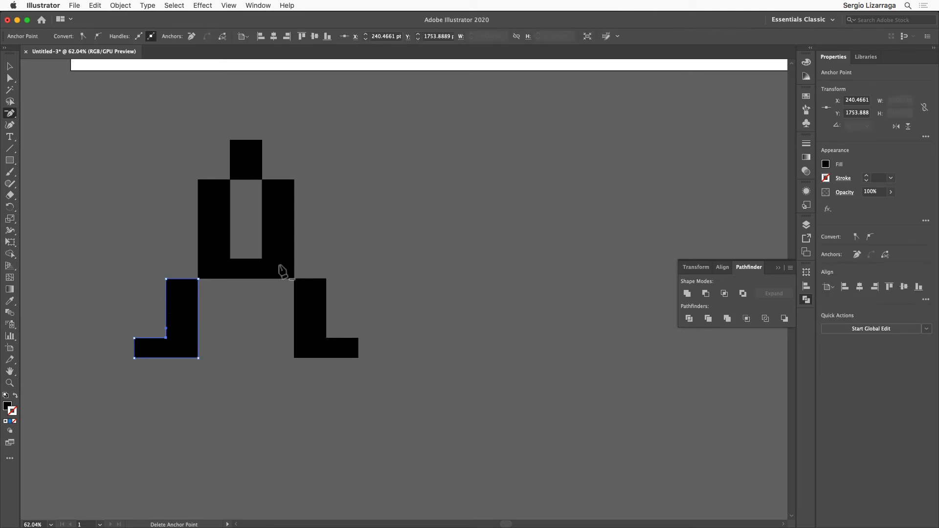
Delete the surplus anchor point midway along the right edge of the copied "A"'s top block and leave the letter deselected
key(super)
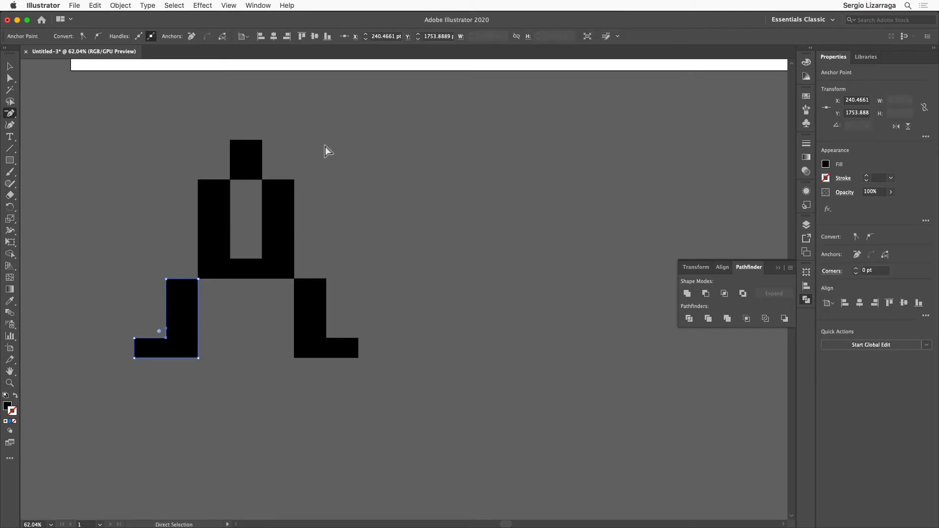
super+click(324, 147)
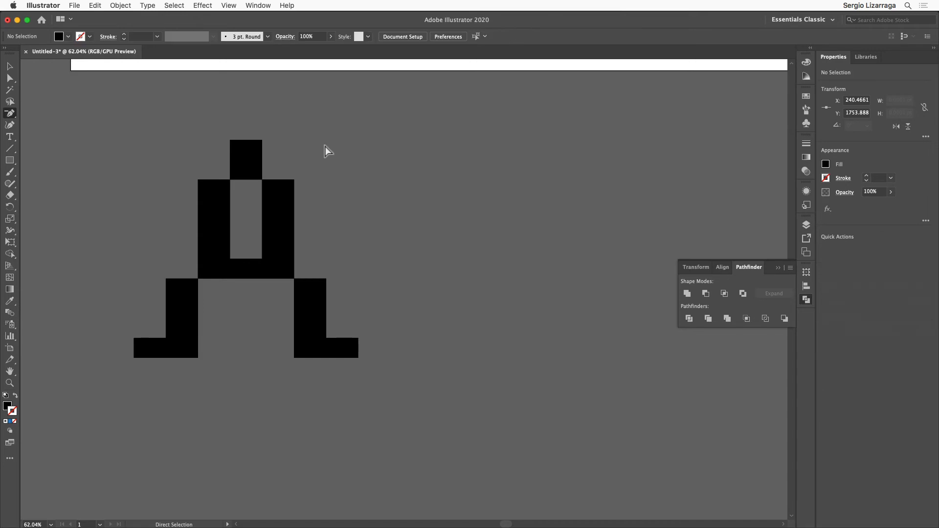
super+click(246, 162)
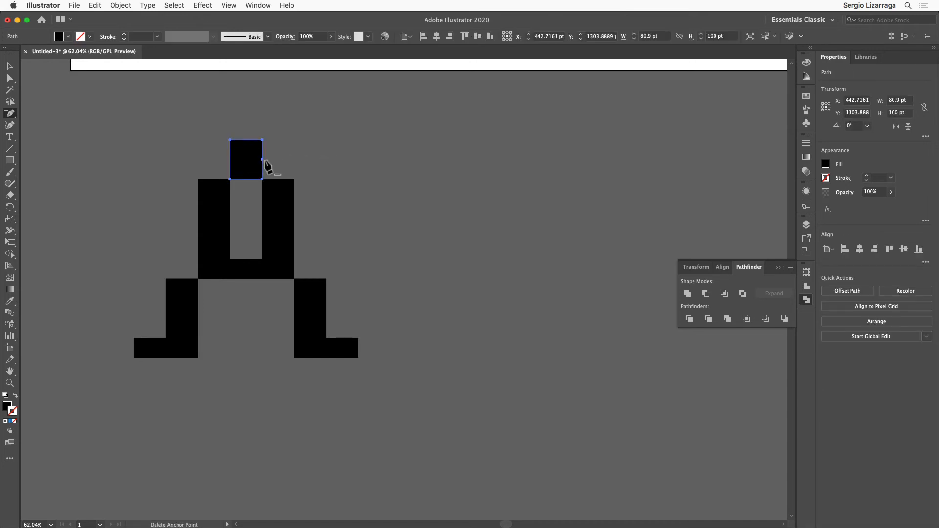
click(263, 161)
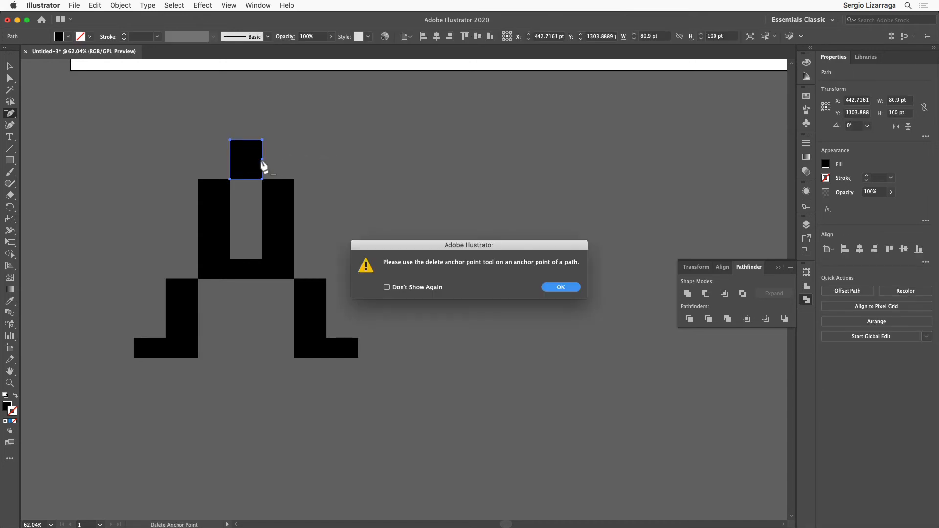
click(563, 287)
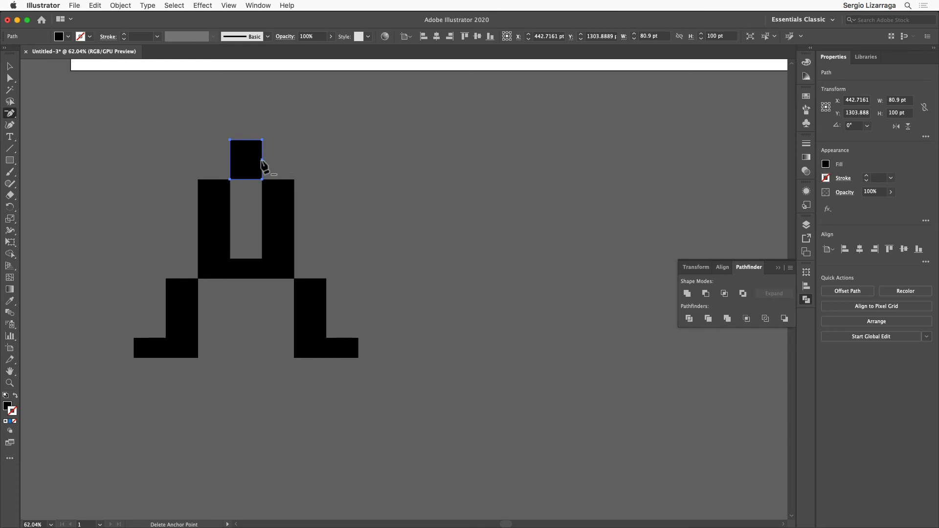
super+click(262, 161)
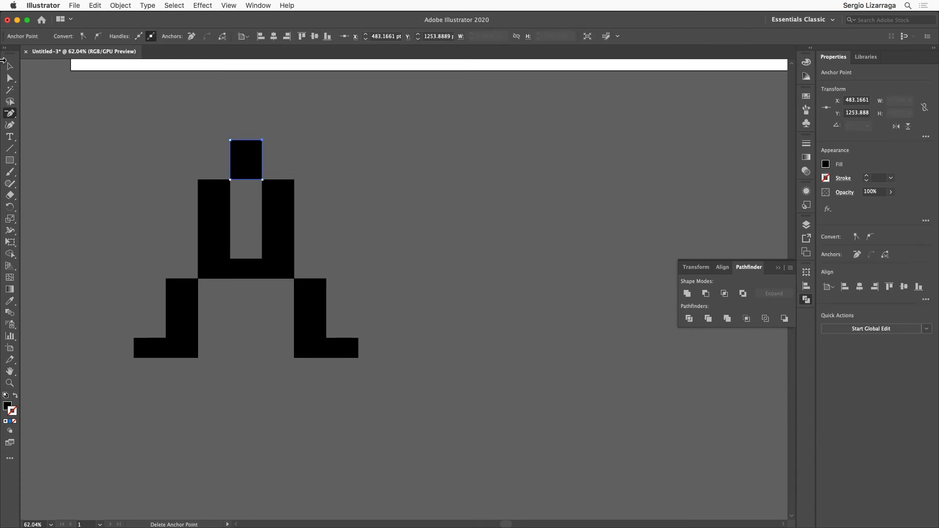
click(10, 66)
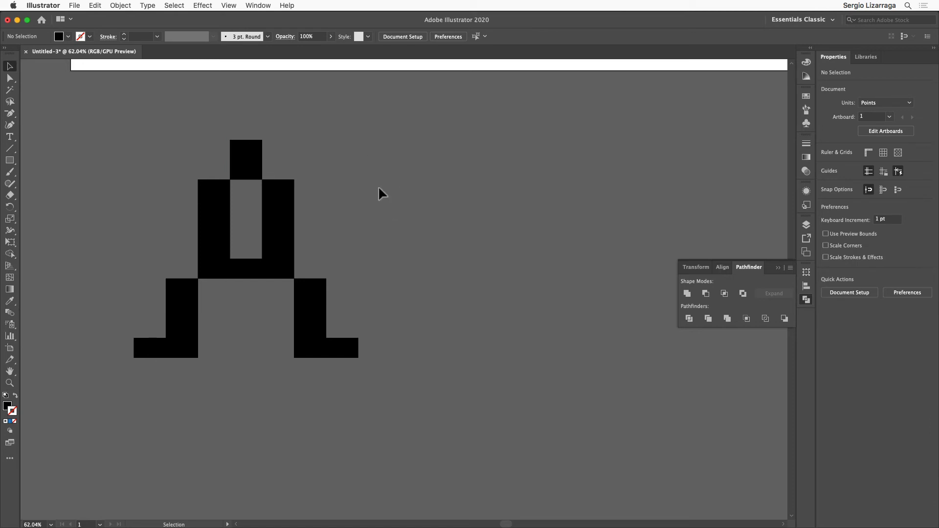
click(247, 162)
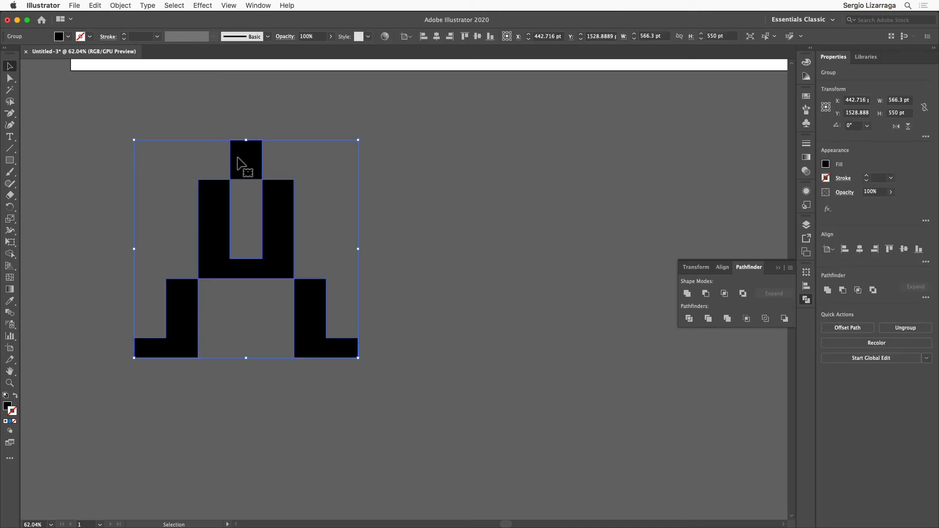
click(10, 78)
click(243, 152)
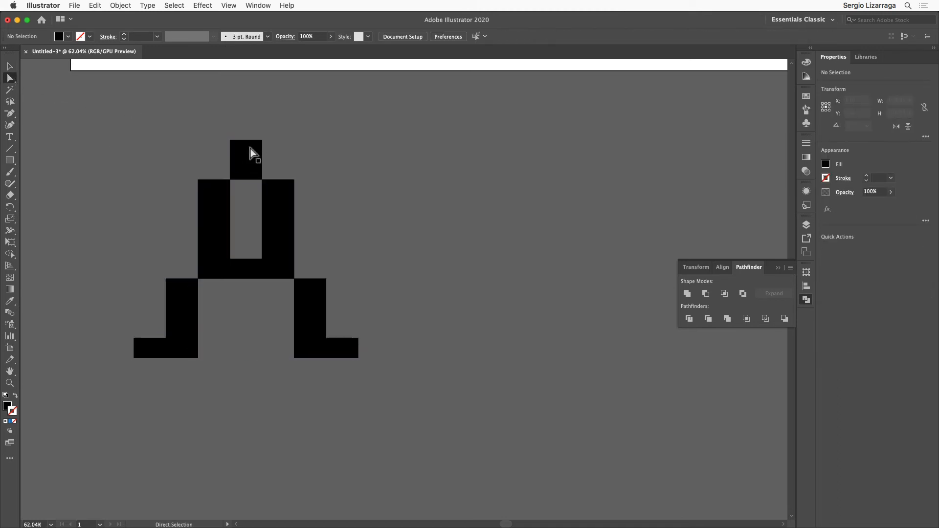
click(381, 195)
Select all the grid cells on the artboard and reset them to the default white fill and black stroke
scroll(409, 283, up, 10)
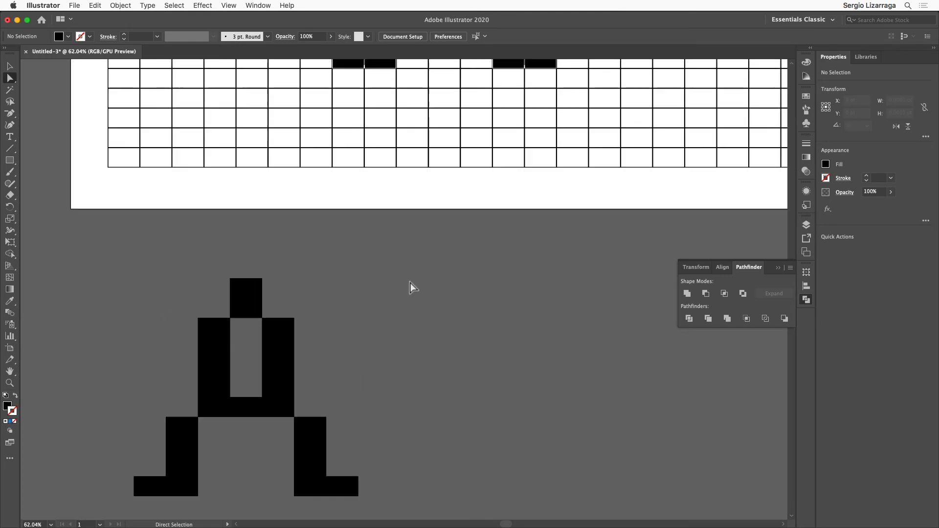
scroll(413, 287, up, 5)
scroll(412, 287, right, 4)
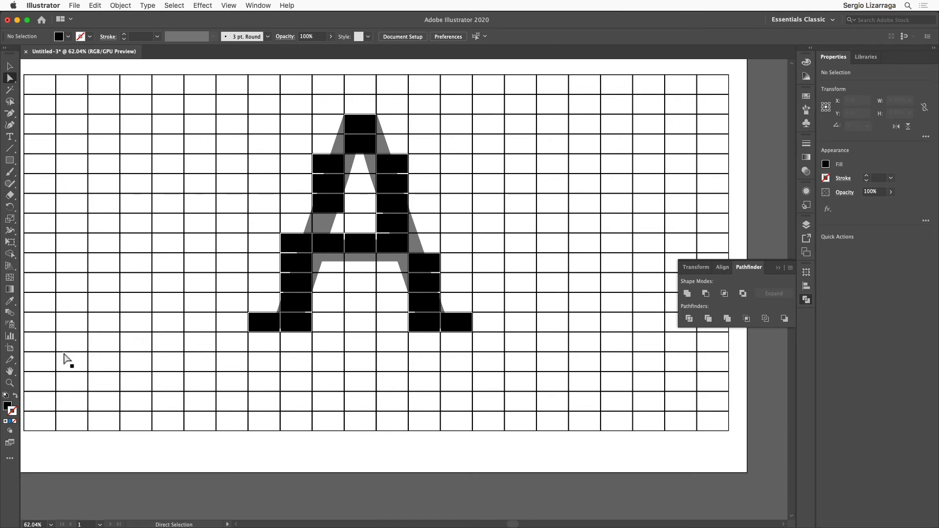
alt+super+click(293, 349)
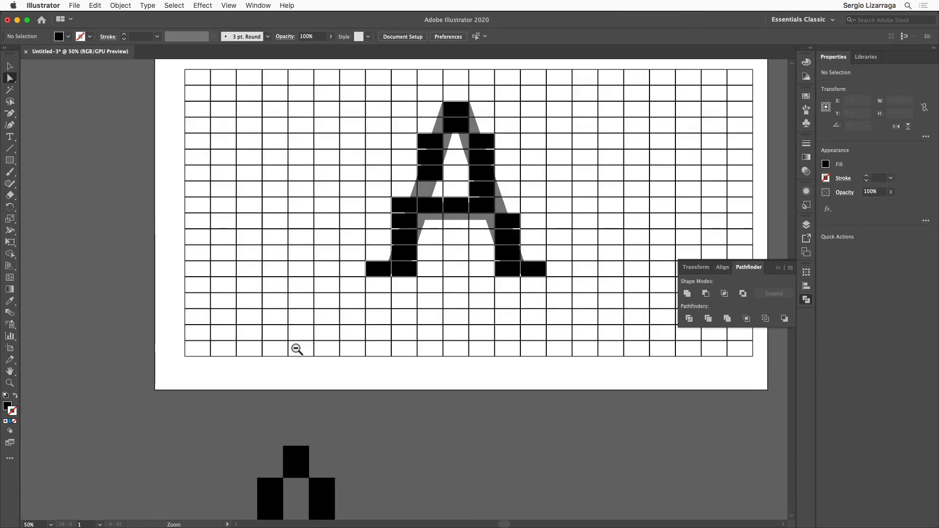
drag(320, 306, 205, 342)
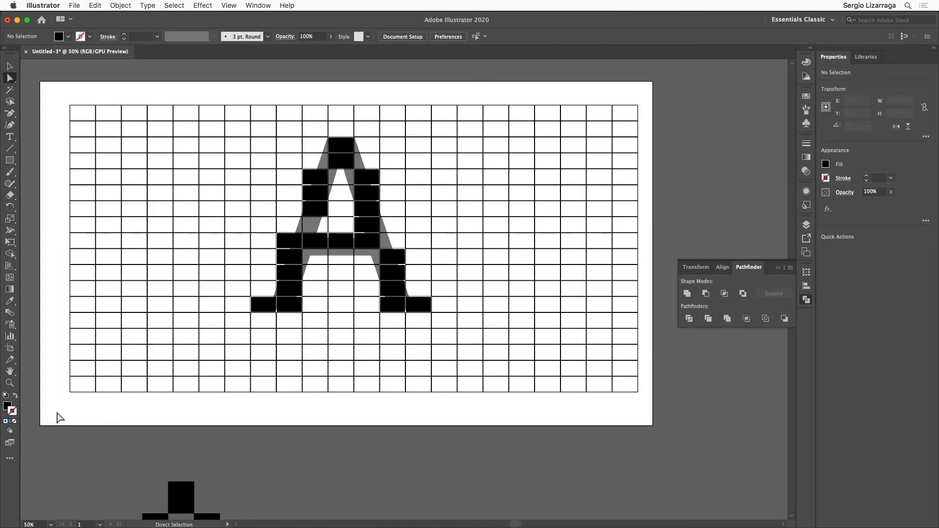
drag(57, 413, 650, 100)
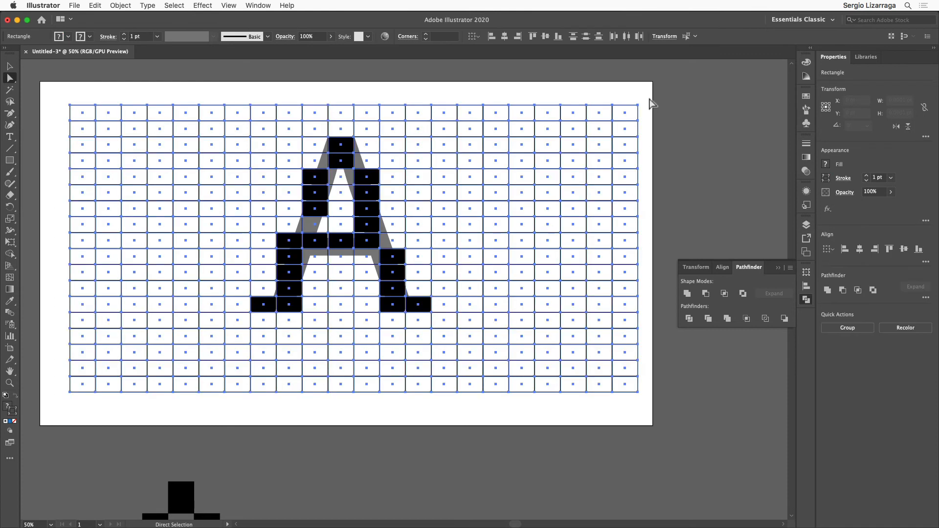
click(5, 396)
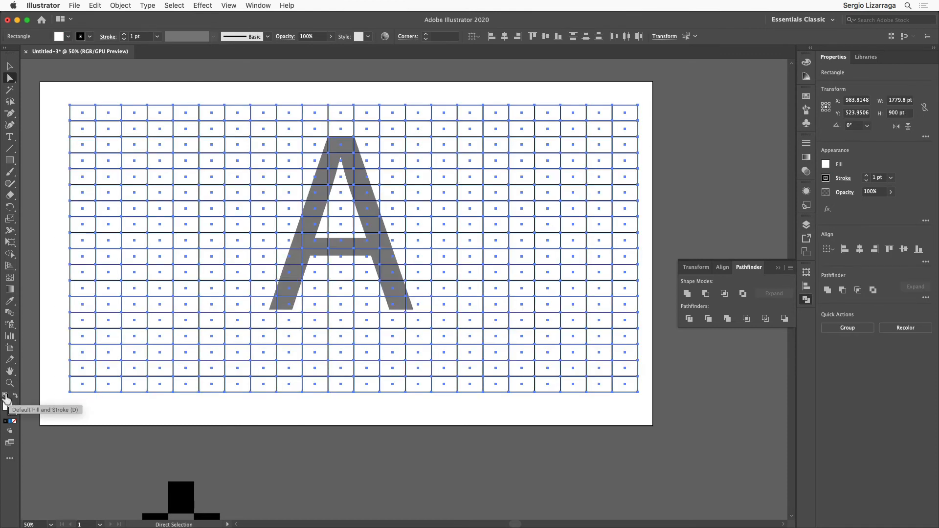
click(258, 416)
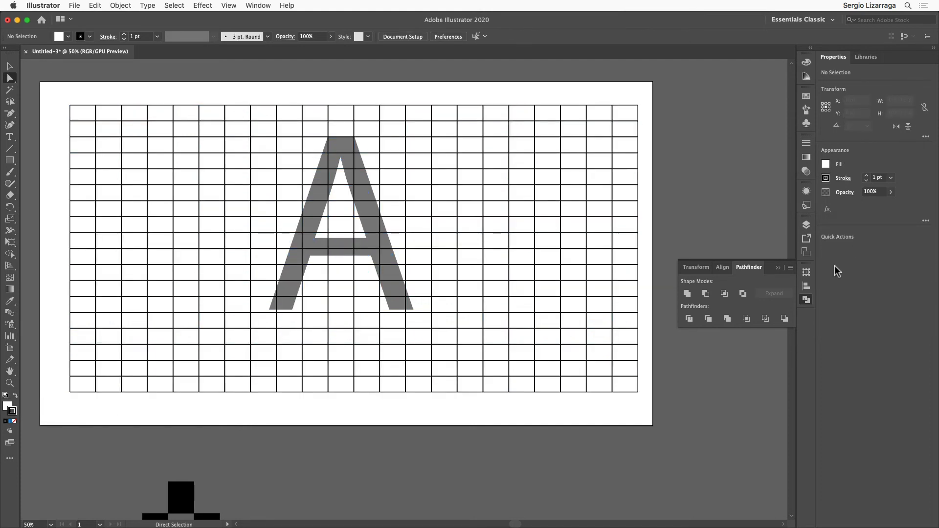
Unlock Layer 2, lock Layer 1 and replace the semi-transparent guide letter with "B"
key(F7)
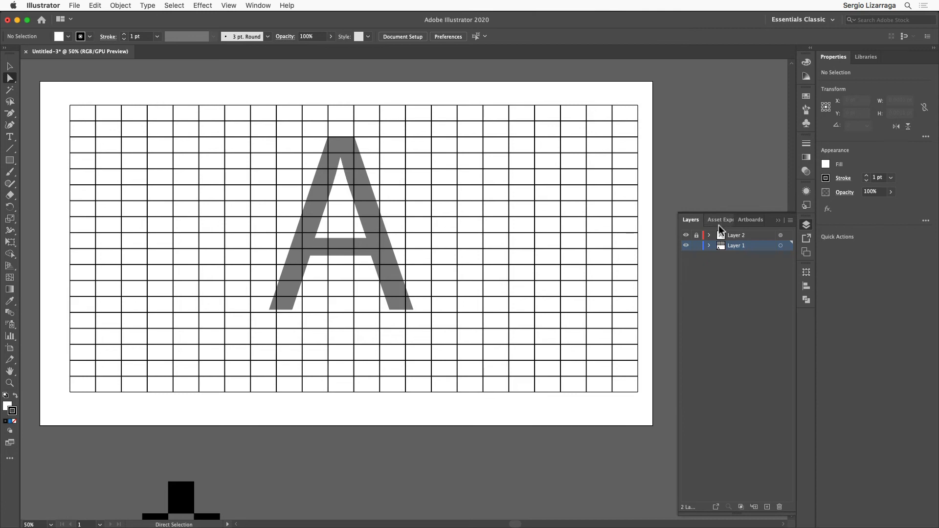
click(696, 235)
double_click(388, 284)
double_click(387, 282)
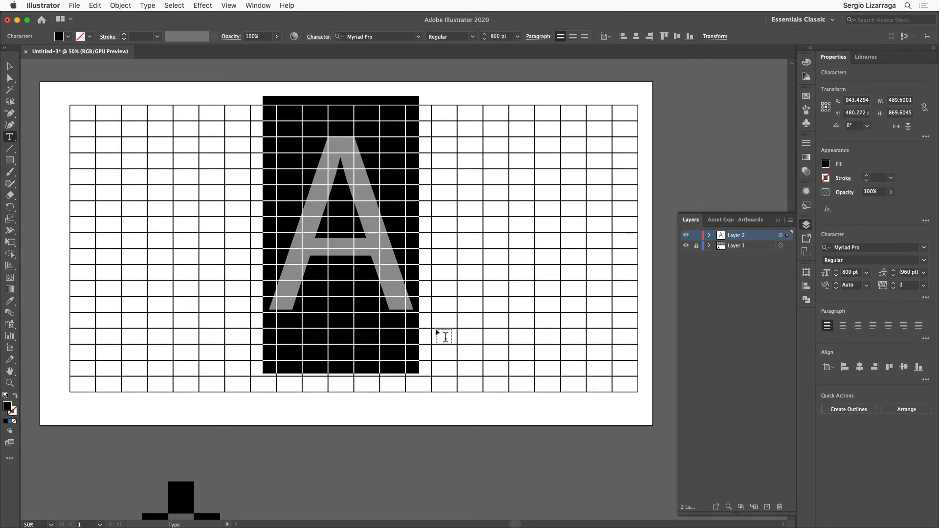
text(B)
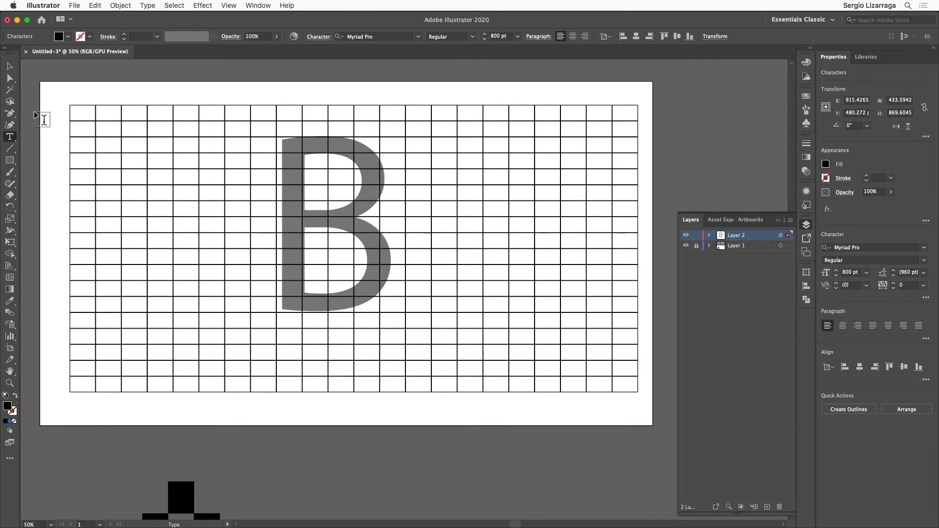
Nudge the guide "B" left 12 pt and down 1 pt to fit the grid, lock Layer 2 and unlock Layer 1
click(10, 68)
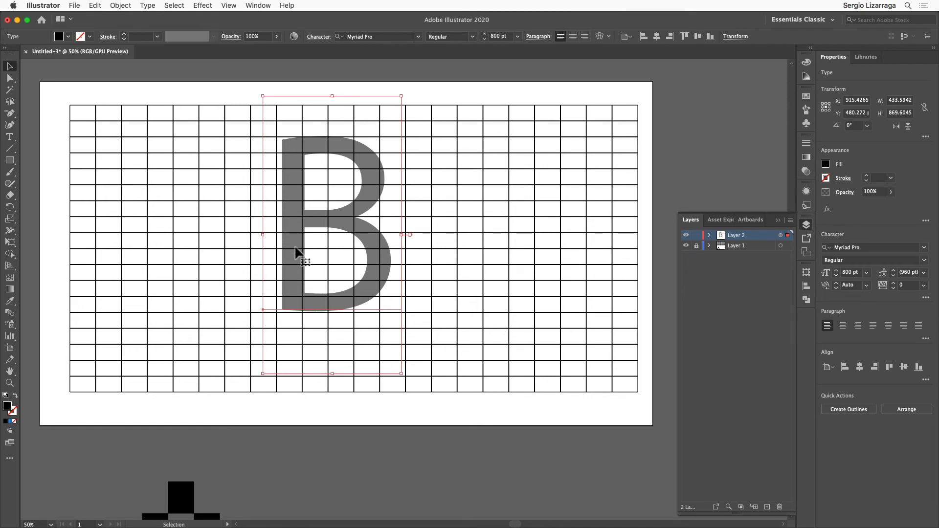
key(Left)
key(Left)
key(Left)
key(Left)
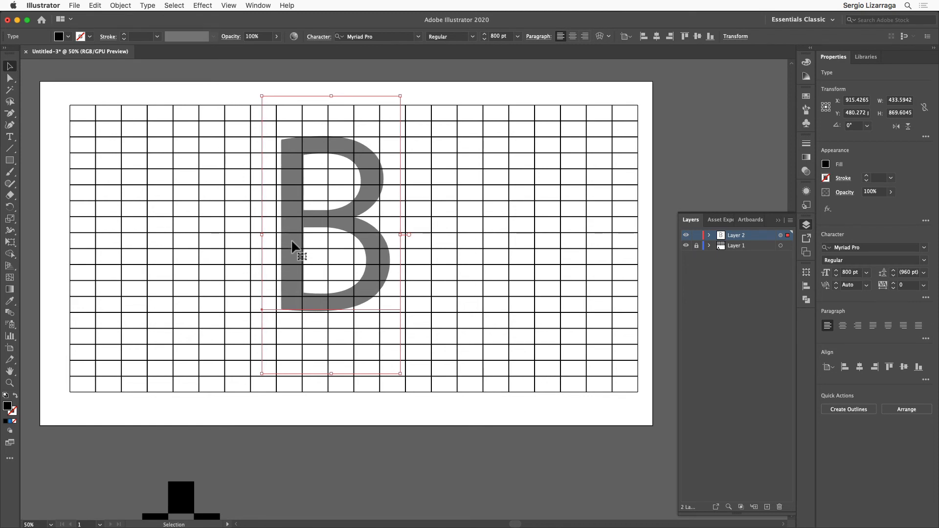
key(Left)
key(Left)
key(Left)
key(Left)
key(Left)
key(Left)
key(Left)
key(Left)
key(Left)
key(Left)
key(Left)
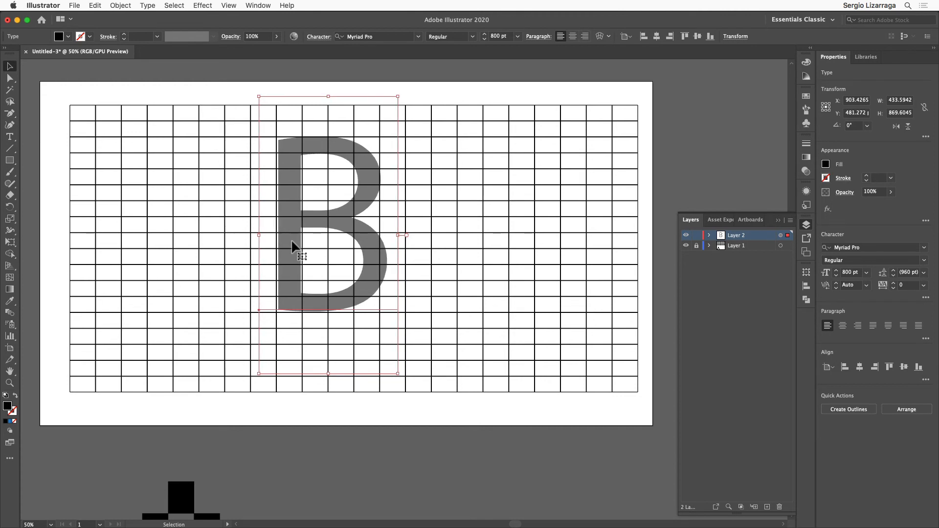
click(696, 235)
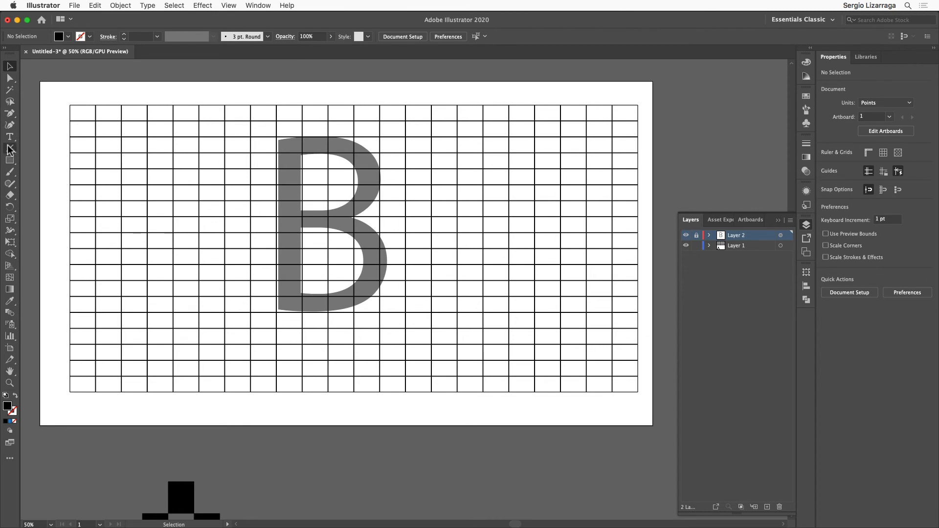
Select the vertical run of eleven grid cells under the guide "B"'s stem, from its top row to its baseline row
click(9, 78)
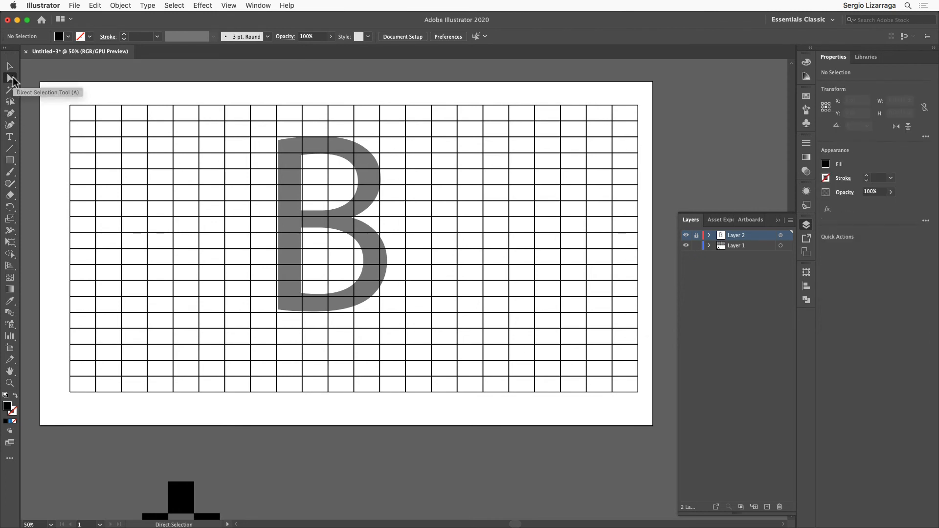
click(291, 150)
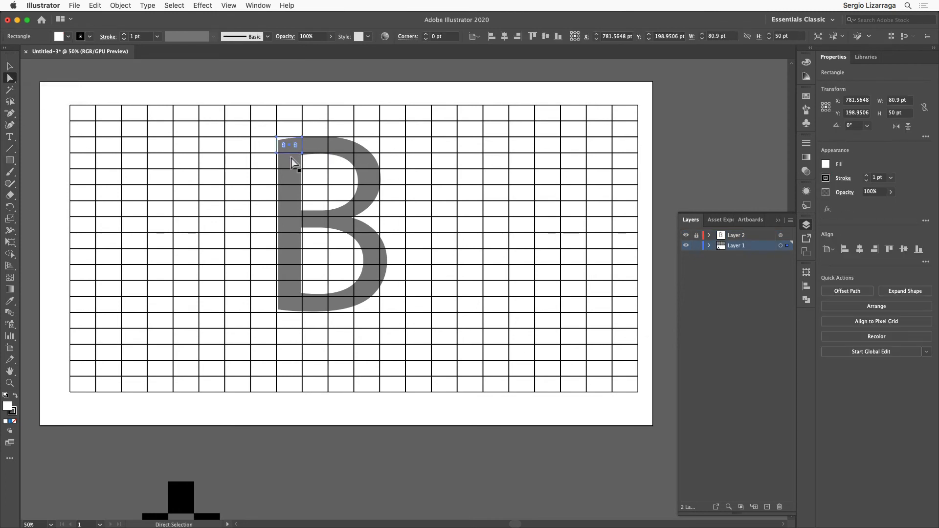
shift+click(293, 161)
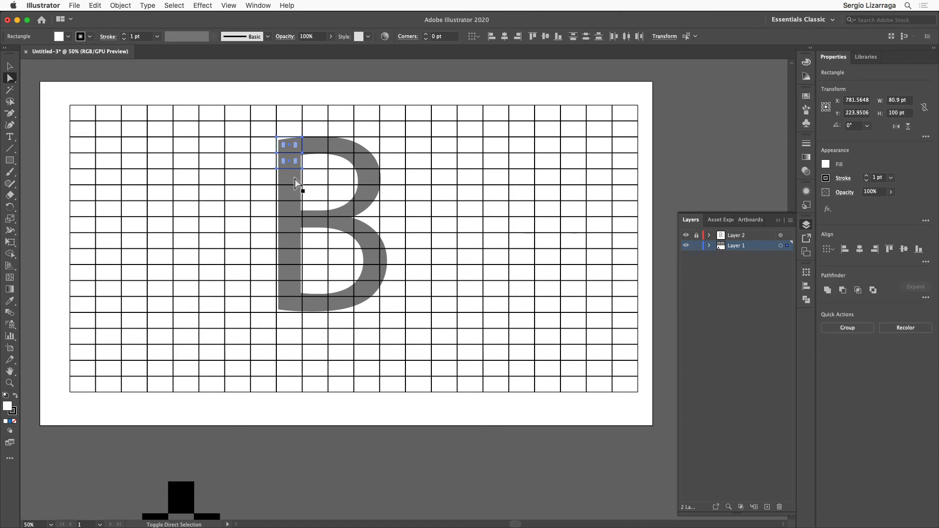
shift+click(296, 177)
shift+click(293, 193)
shift+click(292, 209)
shift+click(290, 225)
shift+click(288, 241)
shift+click(289, 256)
shift+click(291, 273)
shift+click(290, 289)
shift+click(294, 306)
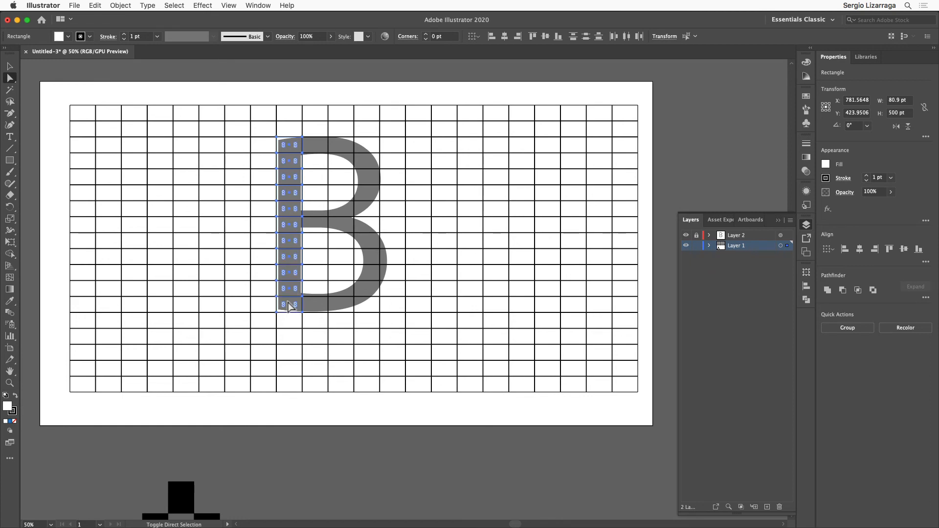
Add the "B"'s lower bowl to the selection: two base cells, four outer side cells and two crossbar cells
shift+click(323, 307)
shift+click(342, 305)
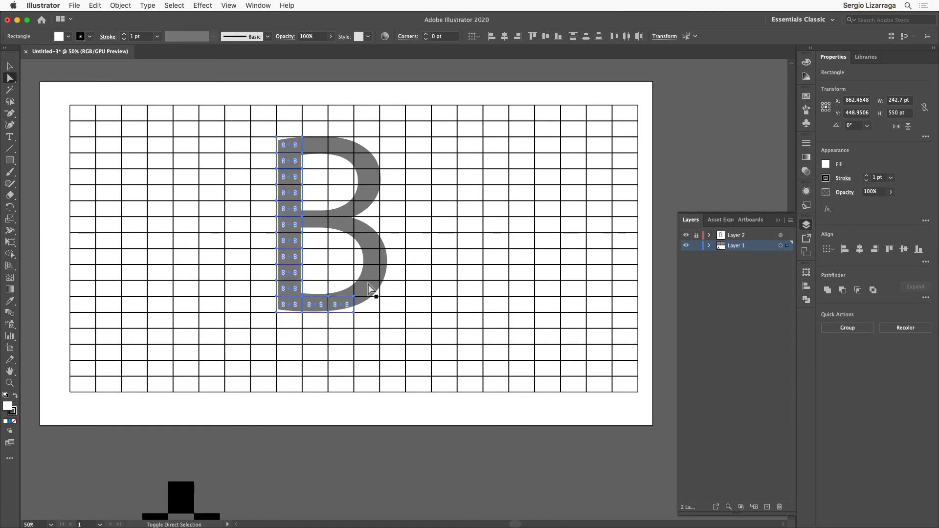
shift+click(368, 289)
shift+click(372, 271)
shift+click(370, 256)
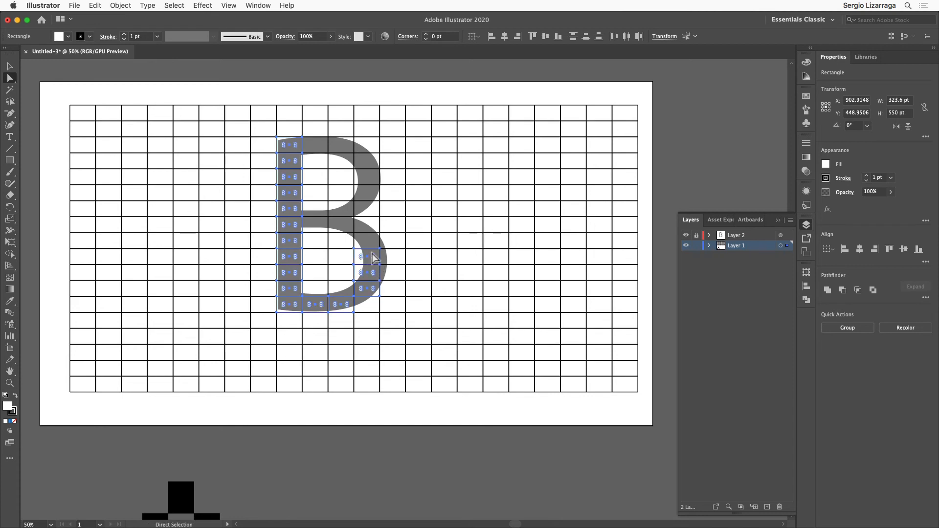
shift+click(368, 242)
shift+click(342, 224)
shift+click(315, 225)
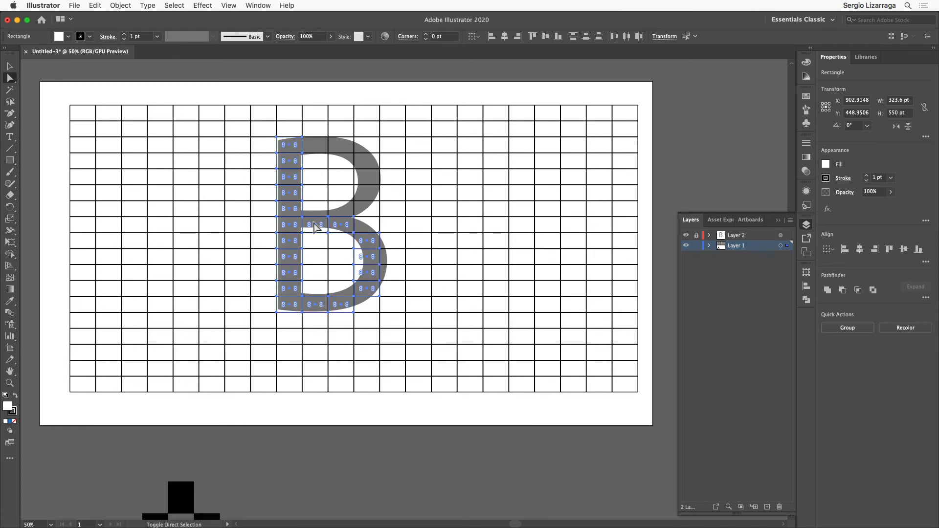
Add the upper bowl's side and top cells to the selection and swap fill and stroke, making the "B" cells black with white strokes
shift+click(368, 209)
shift+click(369, 193)
shift+click(370, 176)
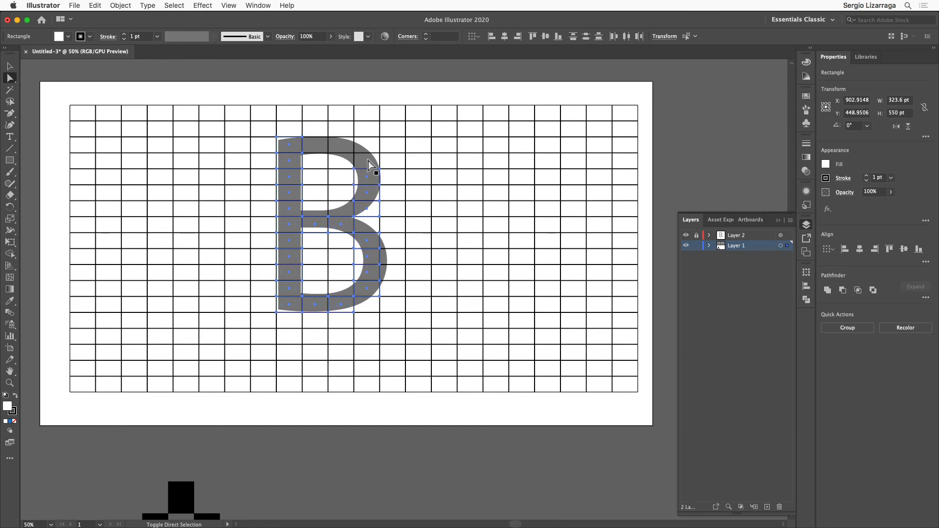
shift+click(368, 161)
shift+click(342, 145)
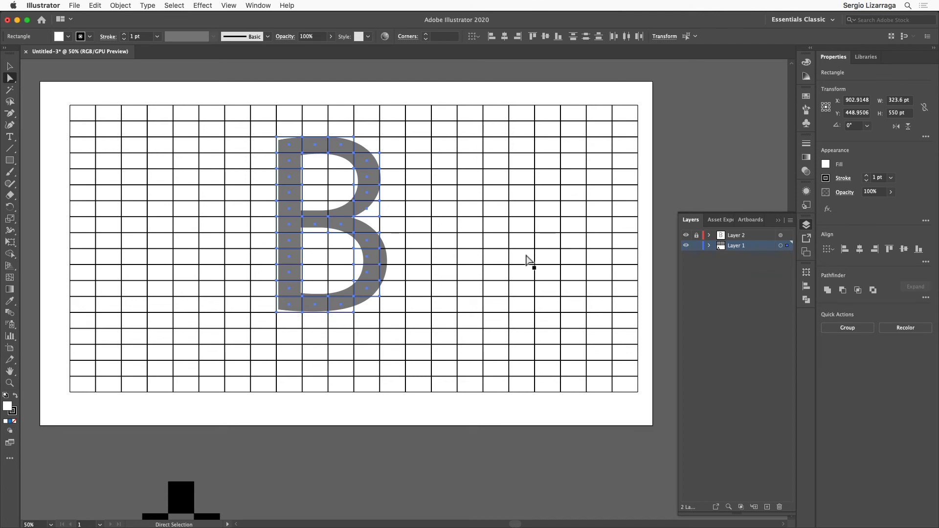
click(15, 399)
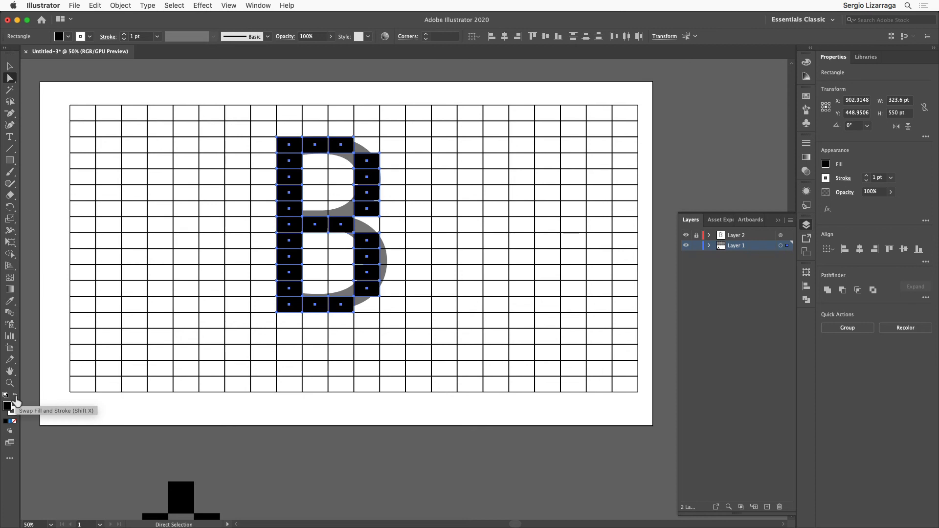
Paste a copy of the "B" cells below the artboard, place it beside the merged "A" on the same baseline and deselect it
scroll(233, 386, down, 8)
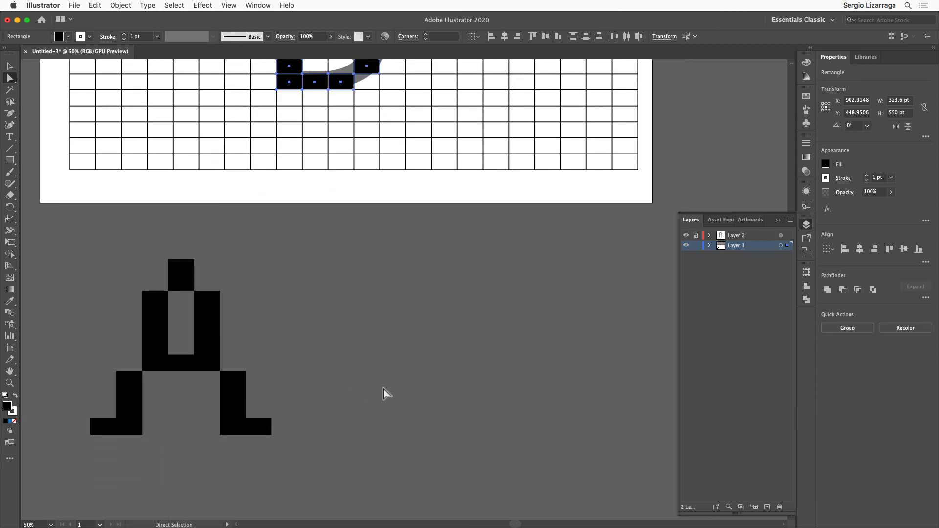
key(ctrl+v)
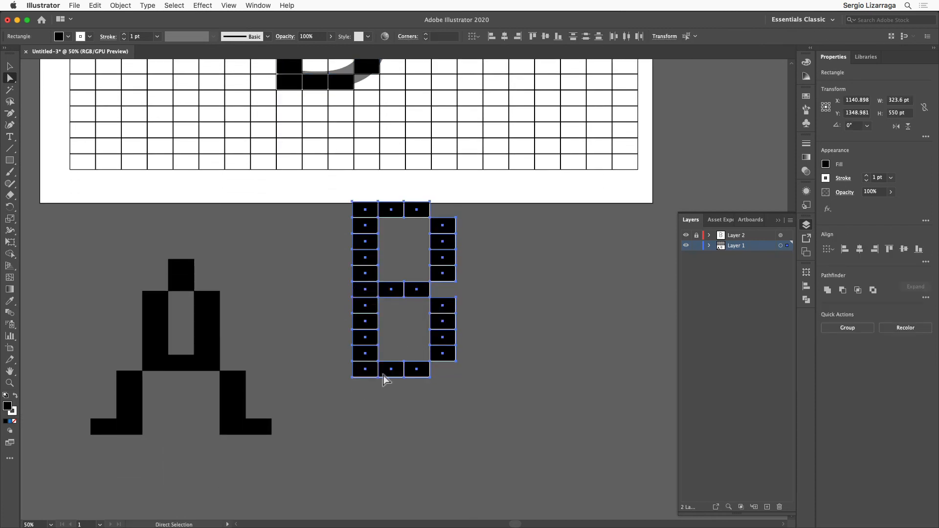
drag(383, 379, 457, 432)
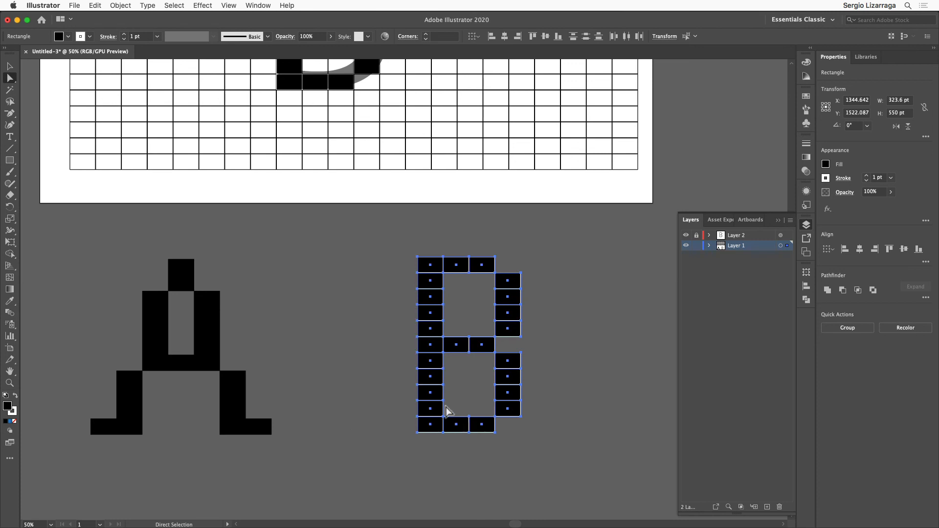
drag(431, 394, 310, 385)
mouse_move(297, 423)
mouse_down()
mouse_move(272, 436)
mouse_move(300, 438)
mouse_move(296, 430)
mouse_move(299, 439)
mouse_up()
click(358, 471)
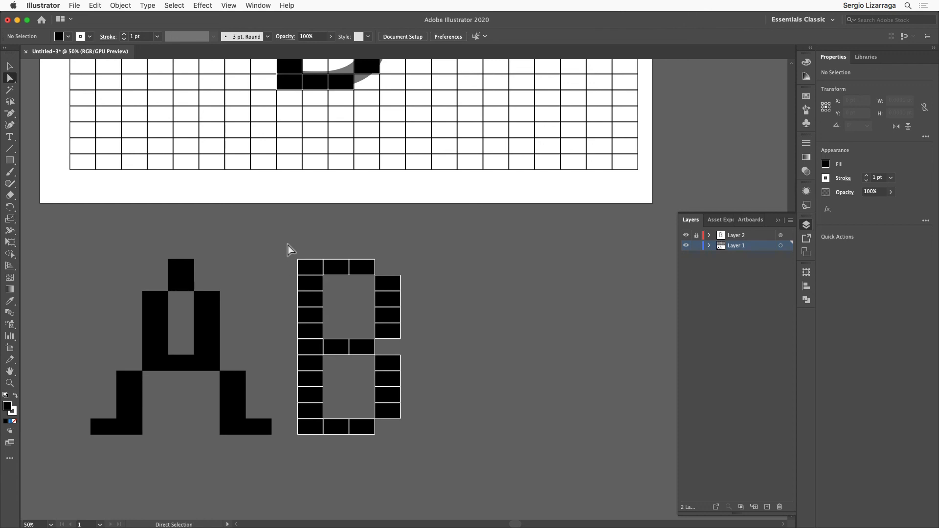
Remove the stroke from all cells of the copied "B" and unite them with Pathfinder
drag(446, 460, 444, 457)
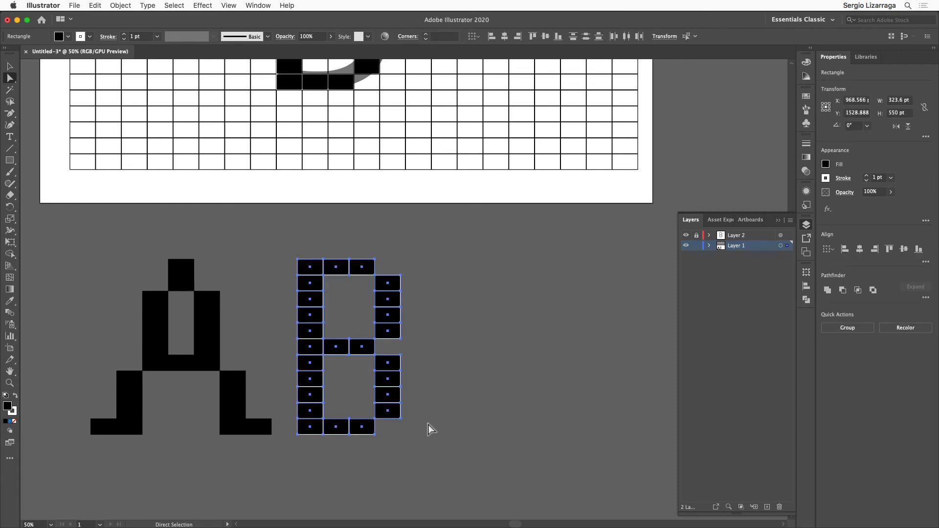
click(13, 411)
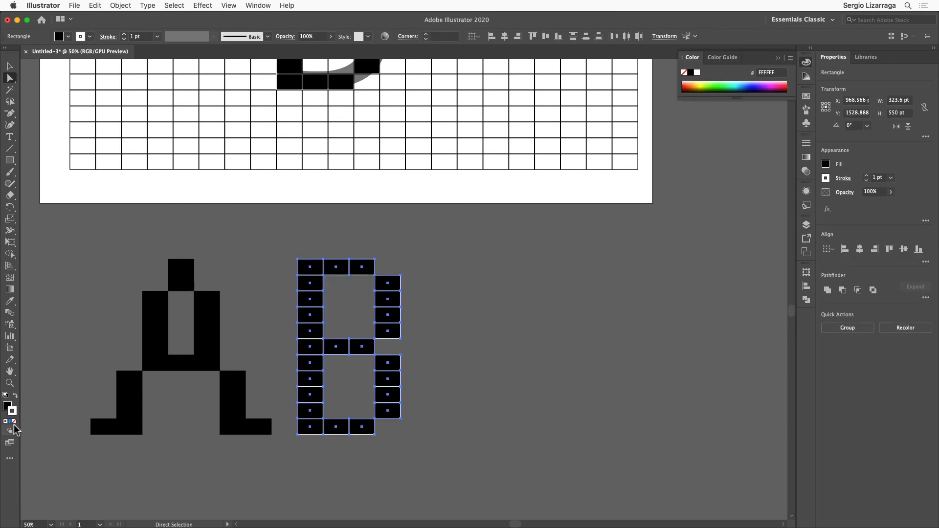
click(15, 422)
click(6, 407)
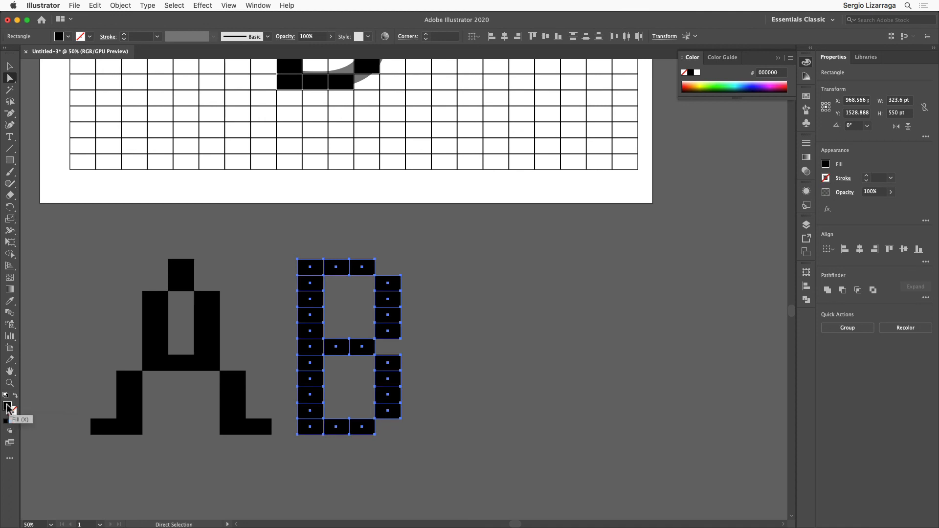
click(807, 300)
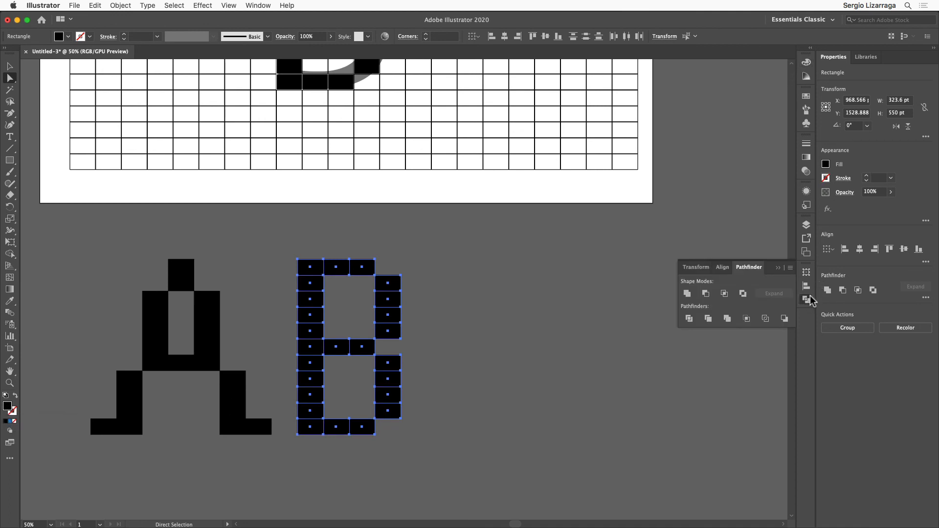
click(687, 293)
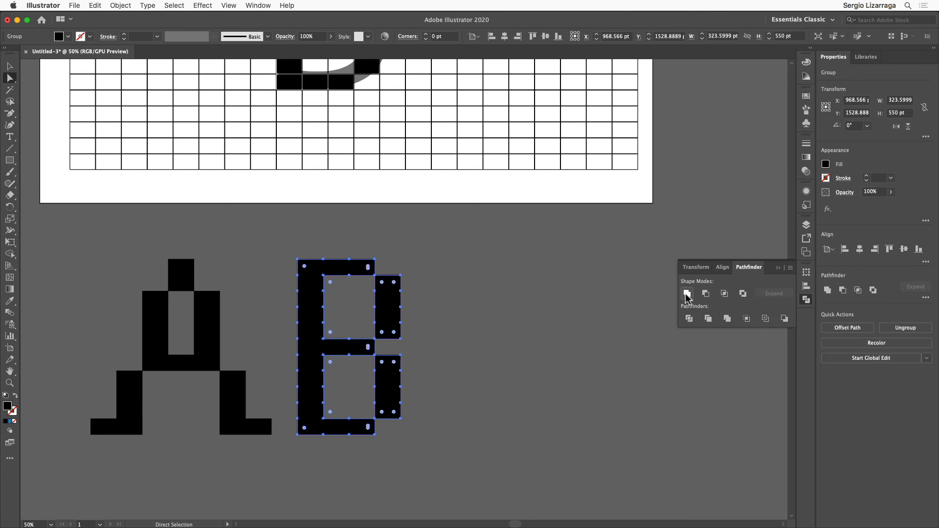
Simplify the merged "B"'s path with the curve amount raised to the maximum
click(120, 5)
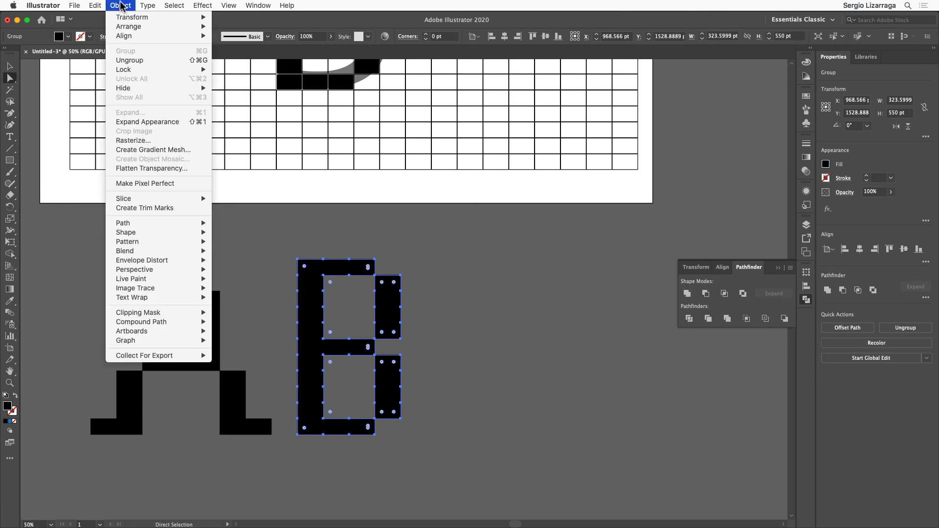
mouse_move(154, 231)
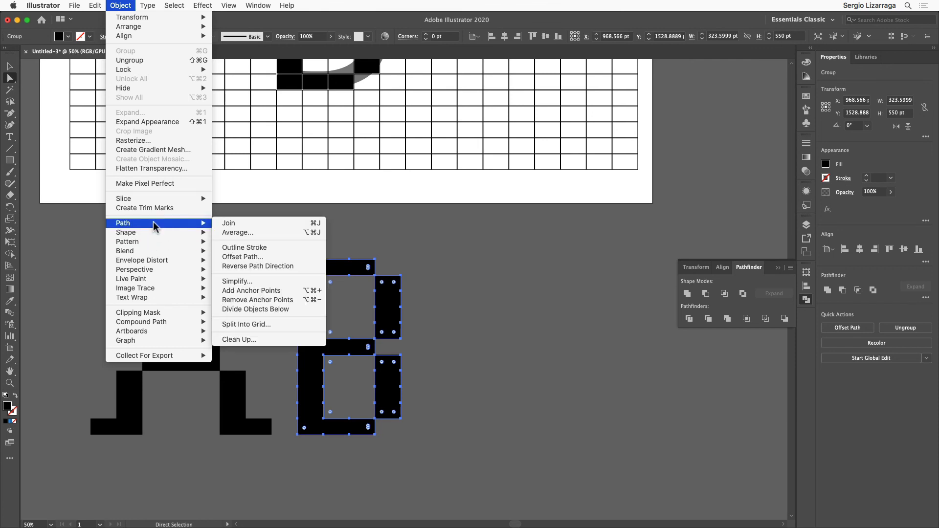
click(250, 282)
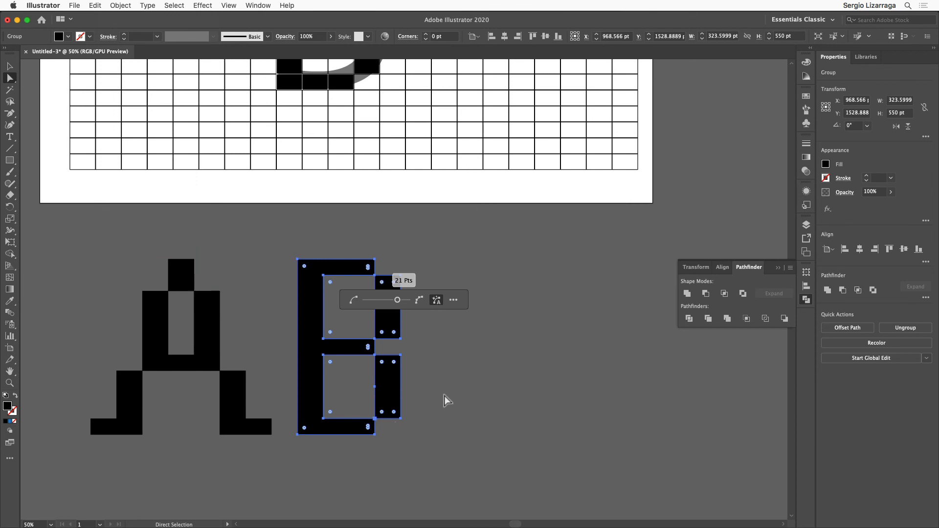
mouse_move(398, 299)
mouse_down()
mouse_move(427, 300)
mouse_move(348, 304)
mouse_move(423, 303)
mouse_move(409, 302)
mouse_up()
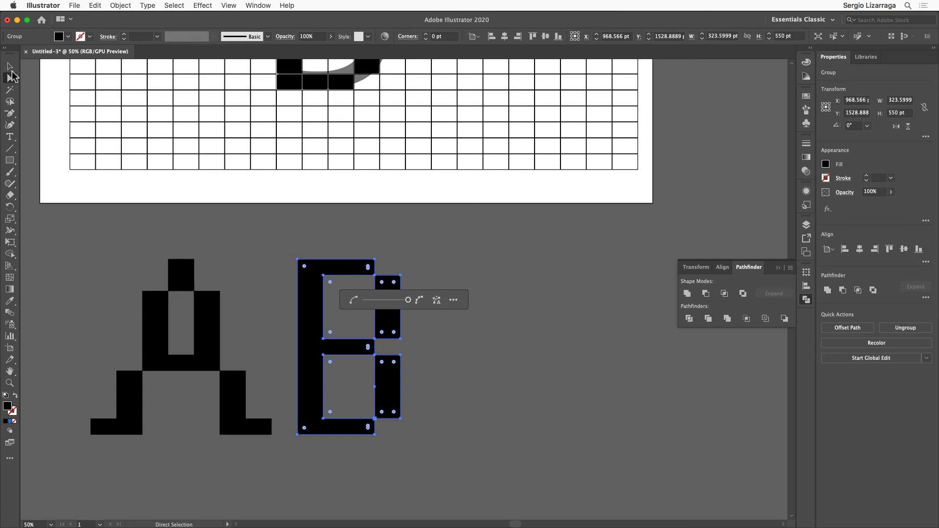
Delete the surplus anchor point midway along the lower bowl's inner edge, check the remaining points with everything selected, and deselect all
click(13, 116)
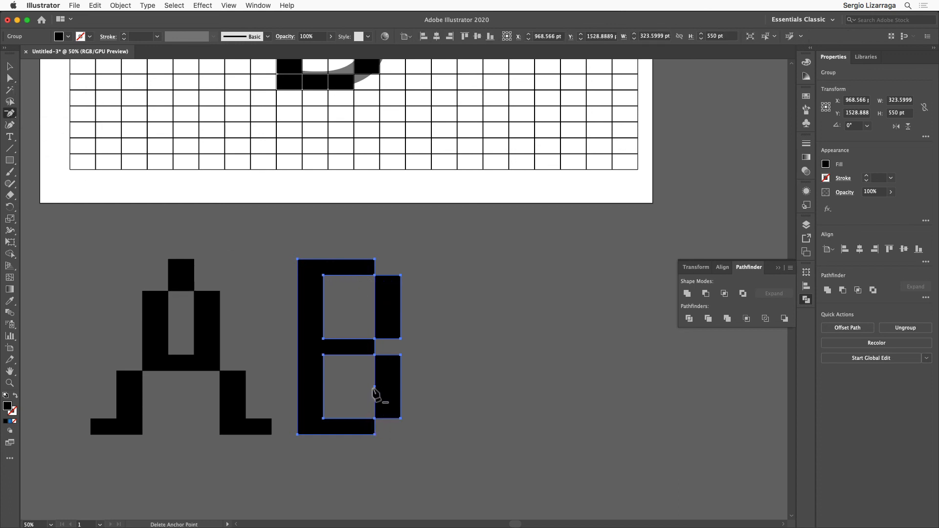
click(375, 390)
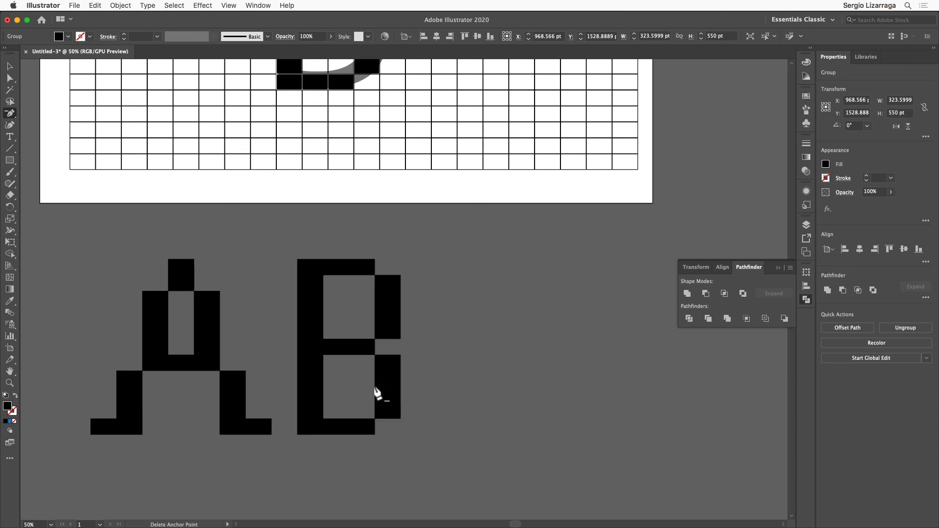
key(super+a)
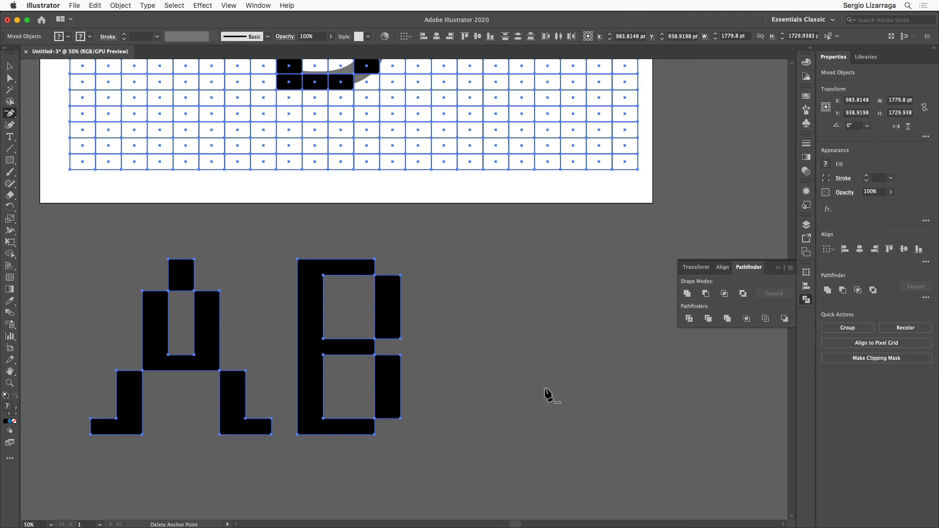
click(9, 68)
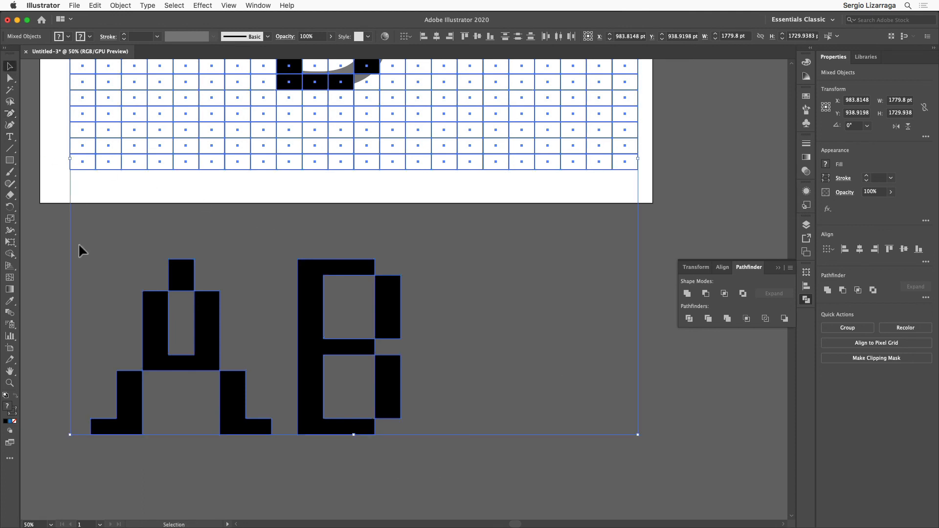
click(9, 78)
click(41, 245)
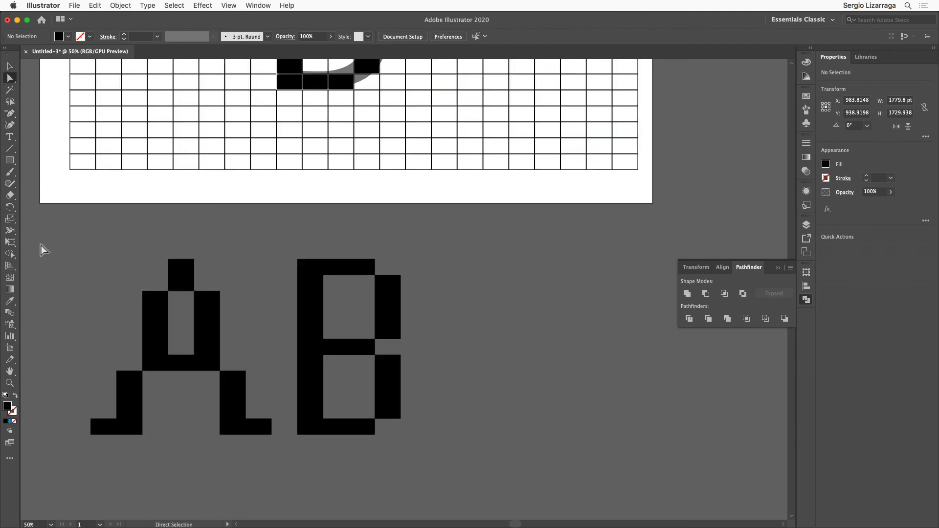